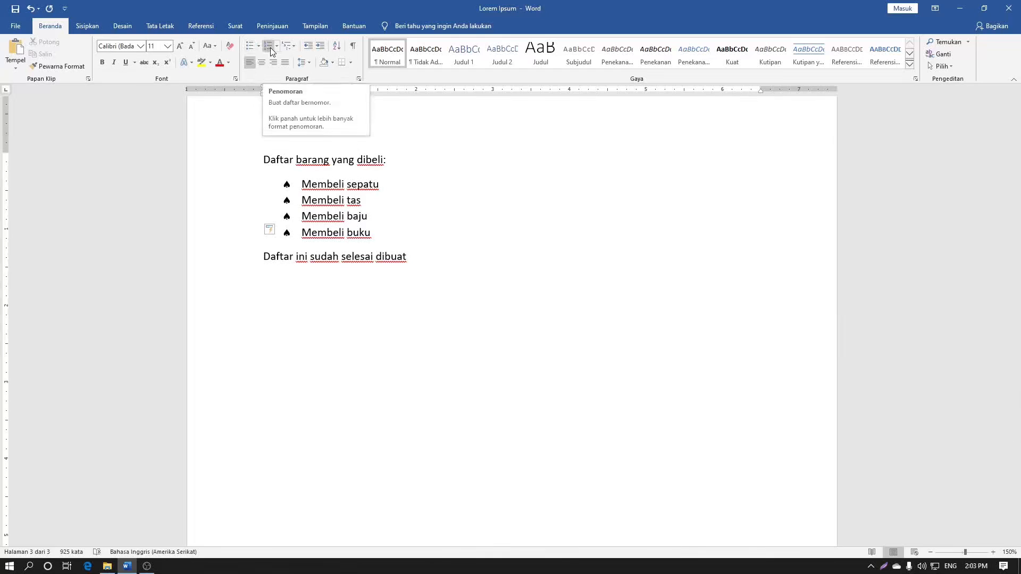
Add the heading "Daftar kegiatan harian:" below the finished bulleted list, followed by a new empty line.
click(324, 307)
text(Daft)
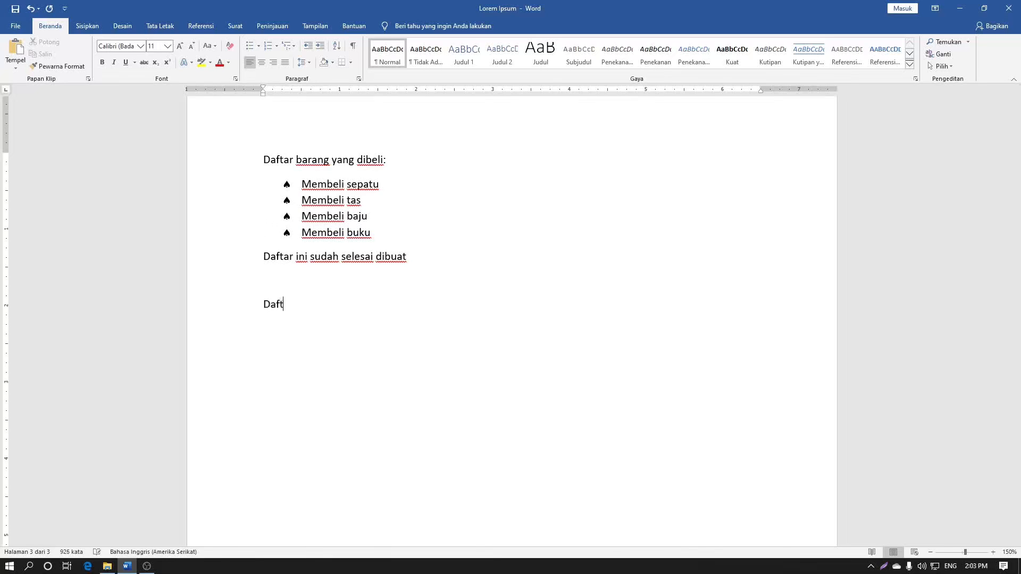
text(ar kegiatan harian)
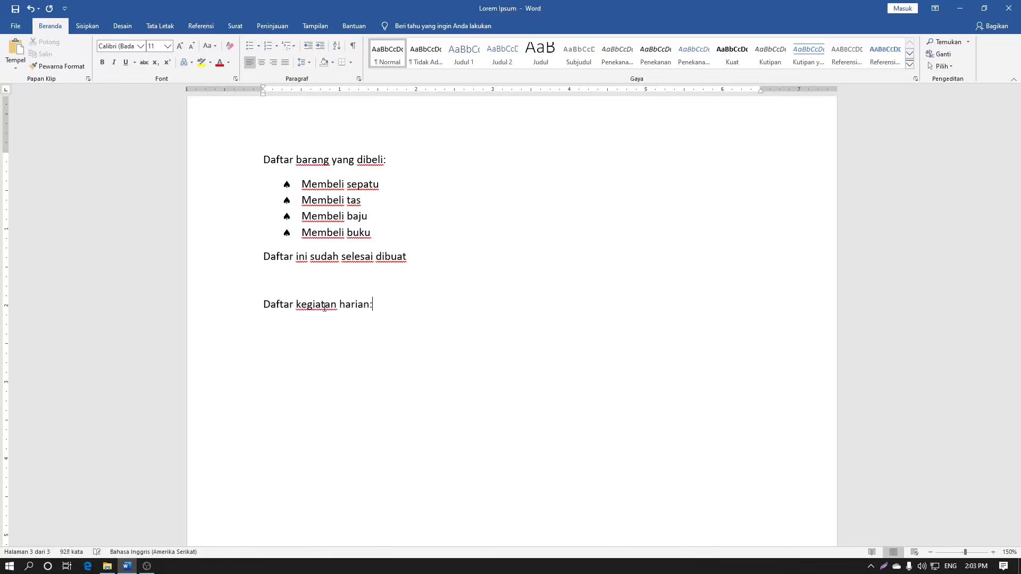
text(:)
key(Return)
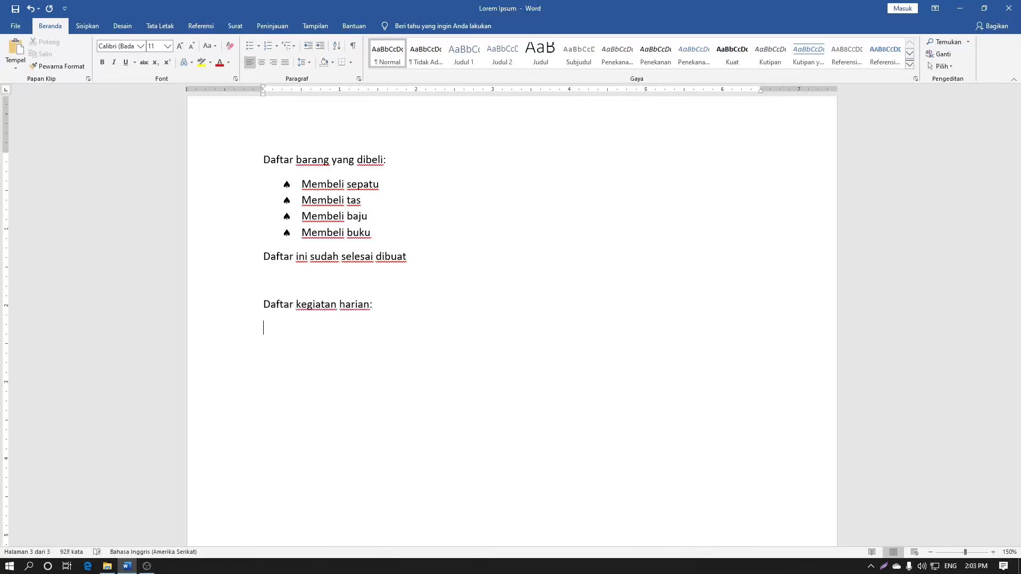
Start a numbered list under the heading with the items "Bangun pagi", "Berangkat sekolah" and "Pulang sekolah".
click(263, 45)
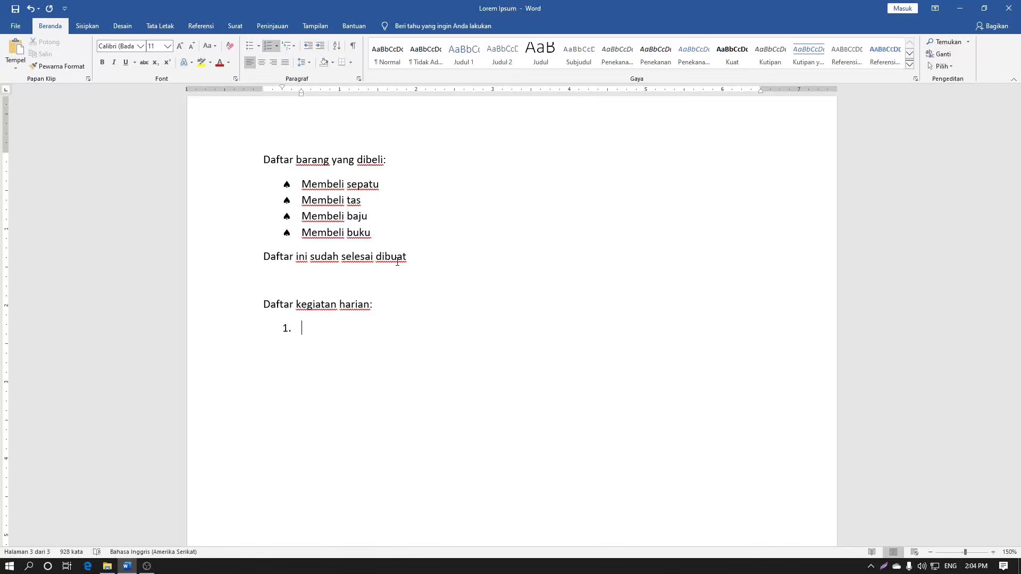
text(Bangun pagi)
key(Return)
text(Berangkat sekolah)
key(Return)
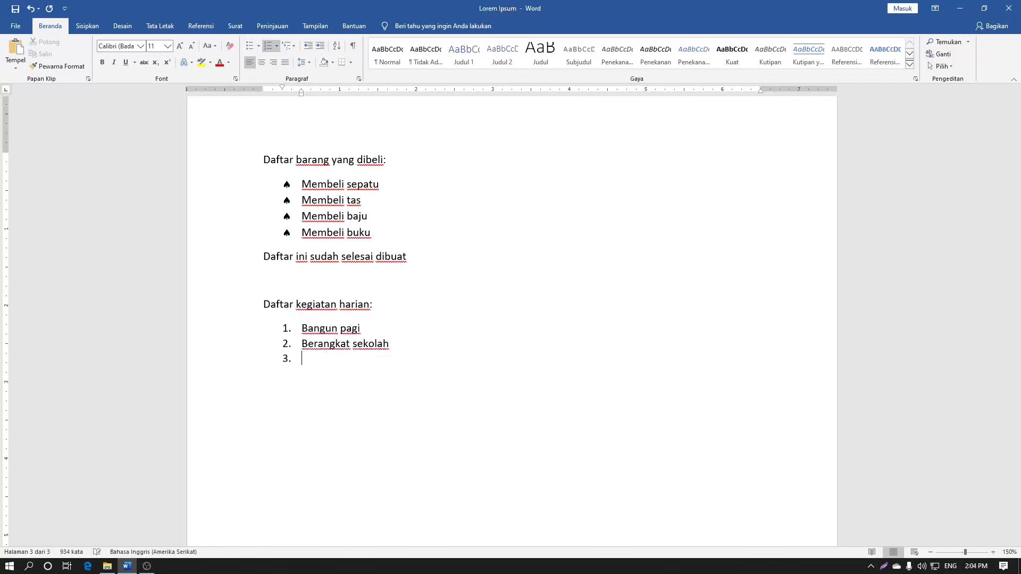
text(Pulang sekolah)
key(Return)
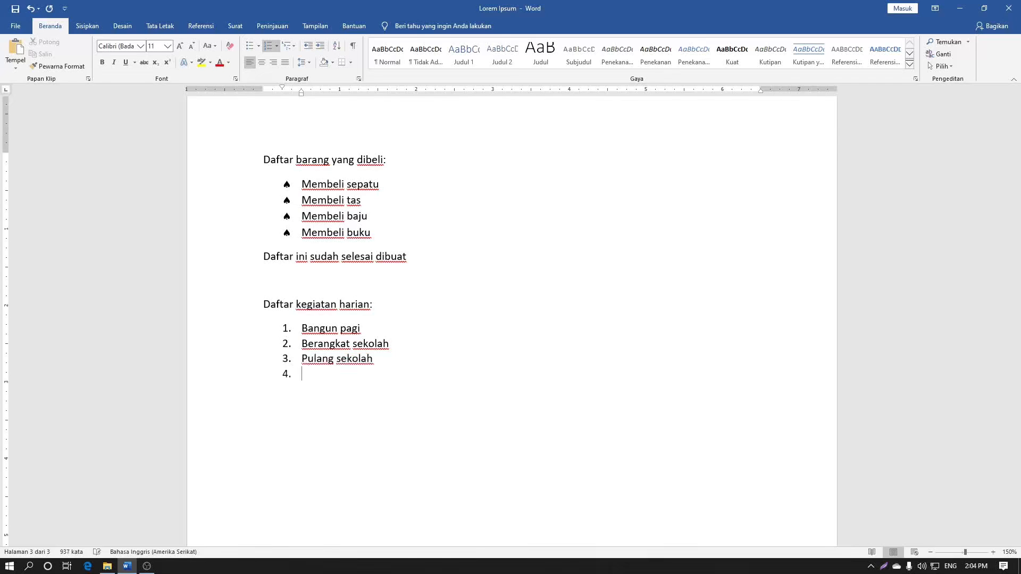
Add the items "Bermain", "Mengerjakan PR" and "Tidur malam" to the numbered list, leaving an empty item after them.
text(bermain)
key(Return)
text(mengerjakan PR)
key(Return)
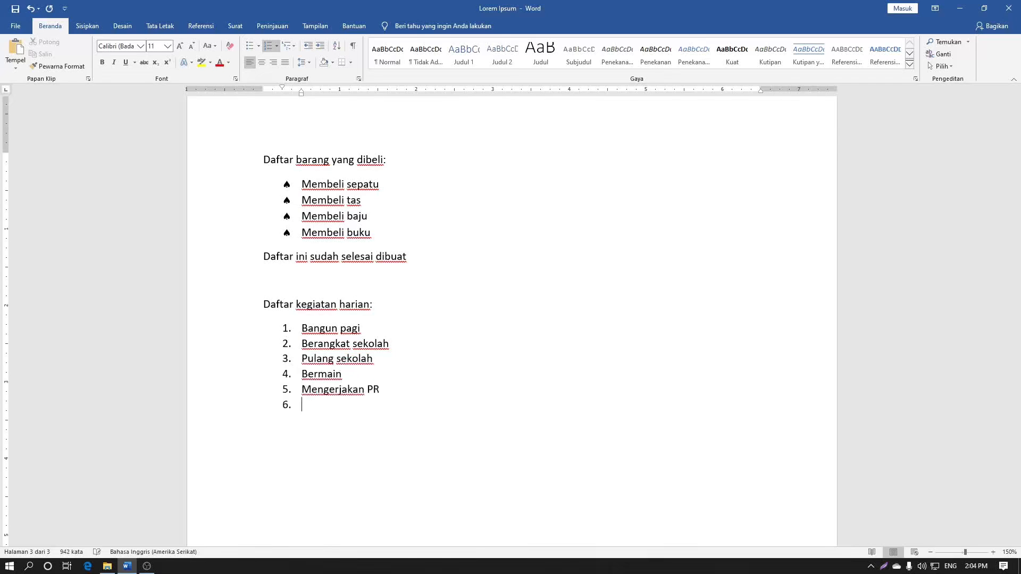
text(Tidur)
key(Return)
text(malam)
click(406, 426)
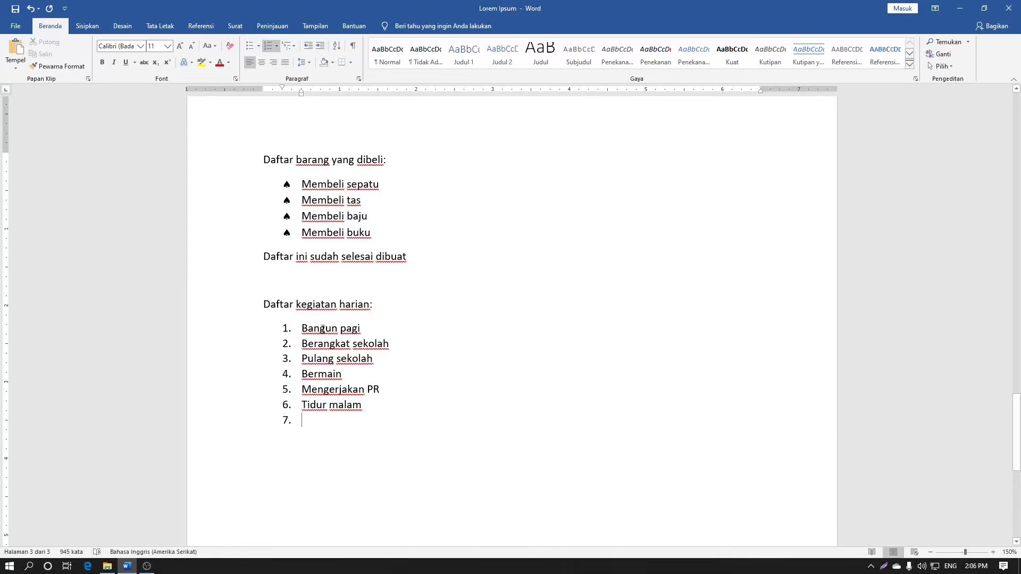
click(277, 46)
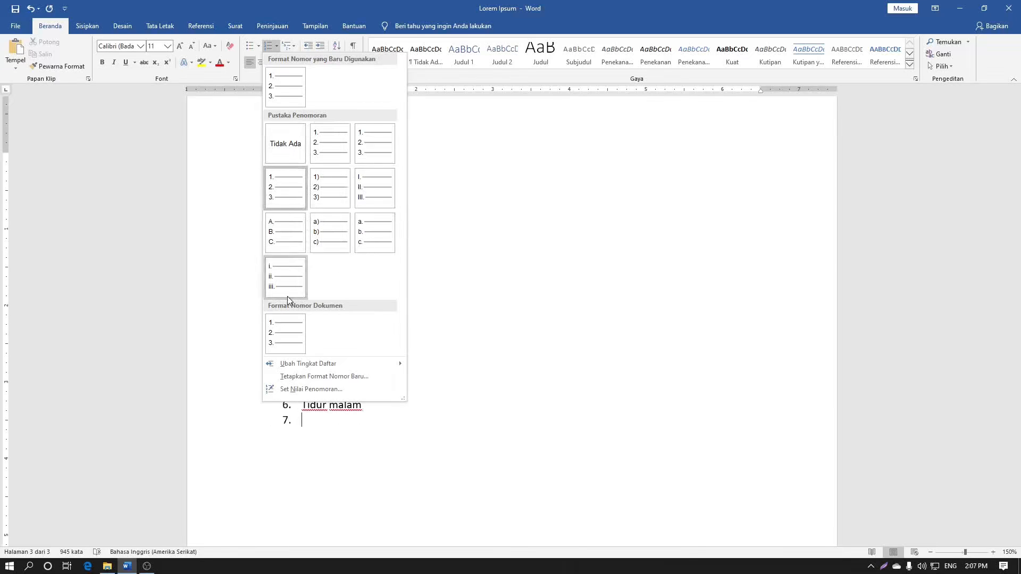
click(259, 407)
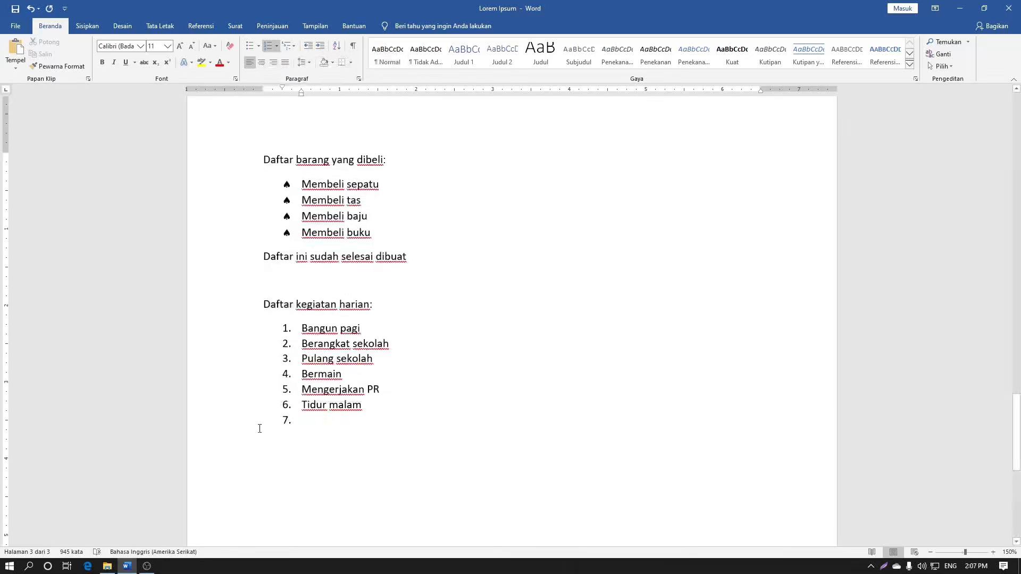
drag(224, 426, 214, 330)
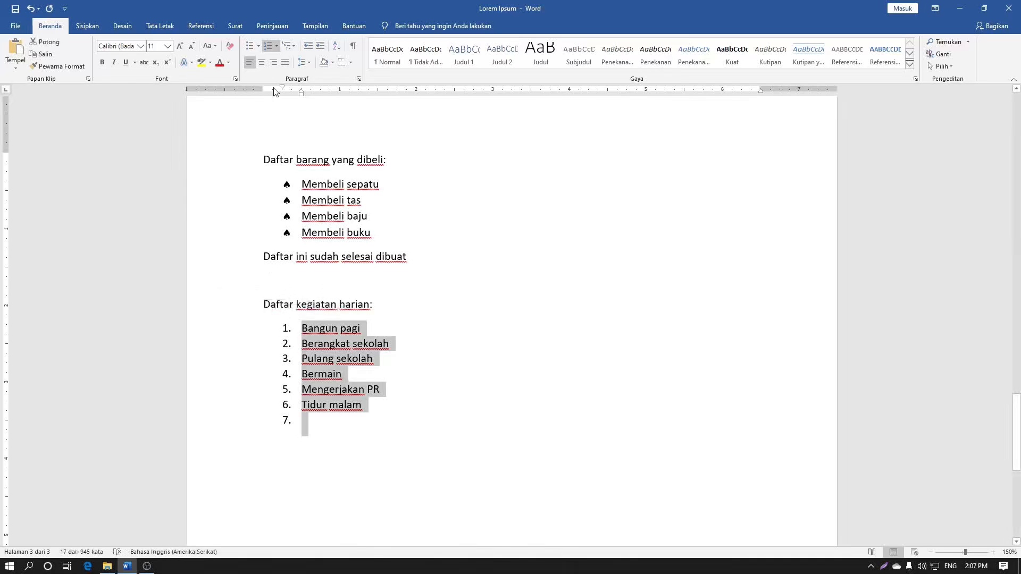
click(276, 45)
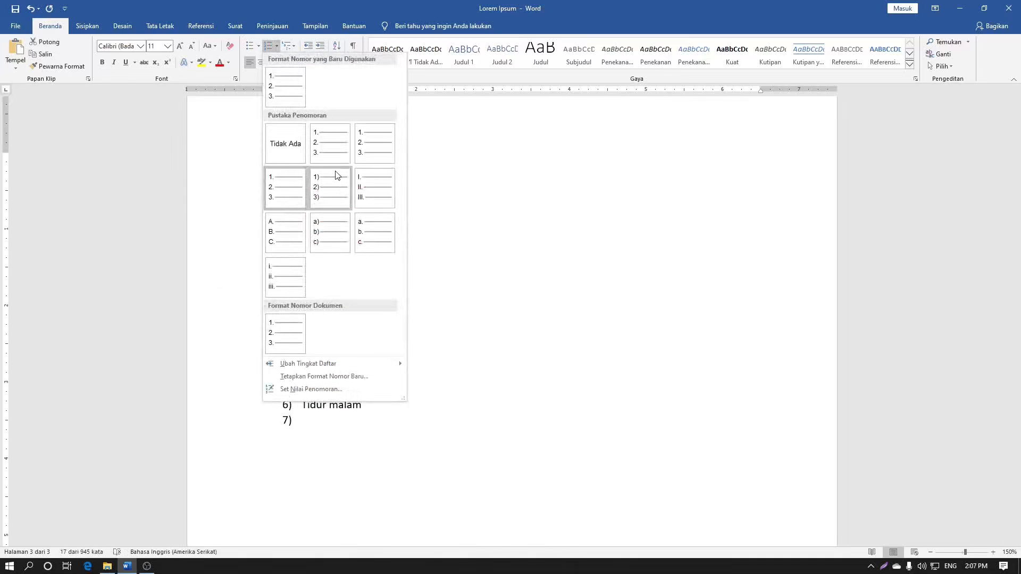
click(281, 362)
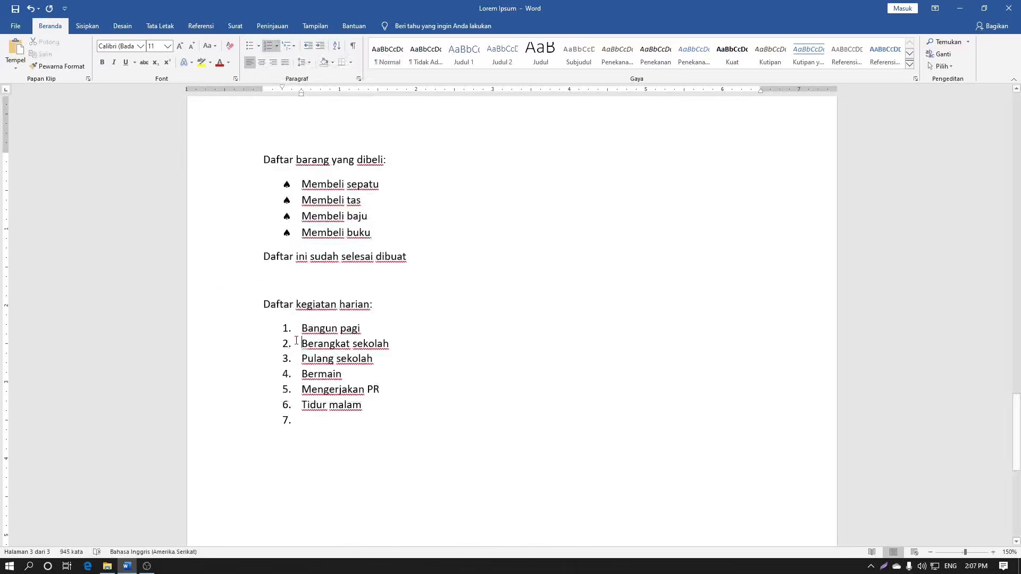
Change the numbering of the daily activities list to the lowercase Roman format i., ii., iii.
click(287, 389)
click(320, 364)
click(277, 45)
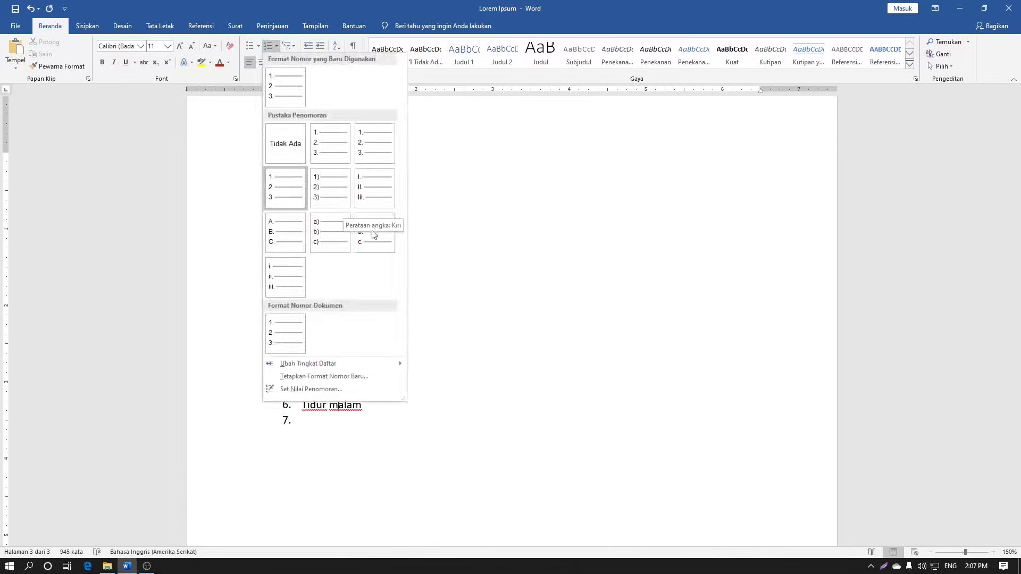
click(281, 275)
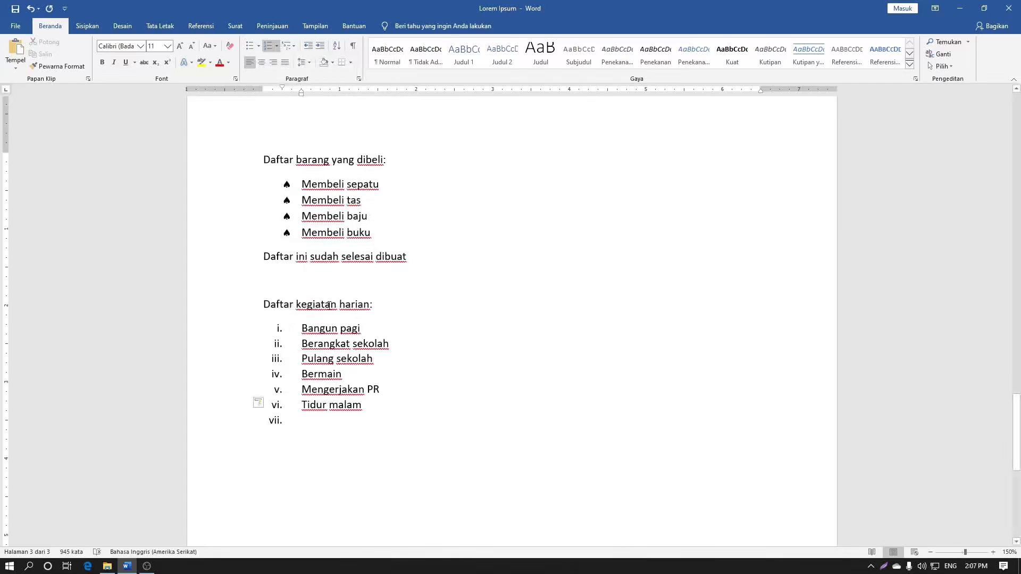
Define a new number format for the activities list using the uppercase Roman style I, II, III.
click(277, 45)
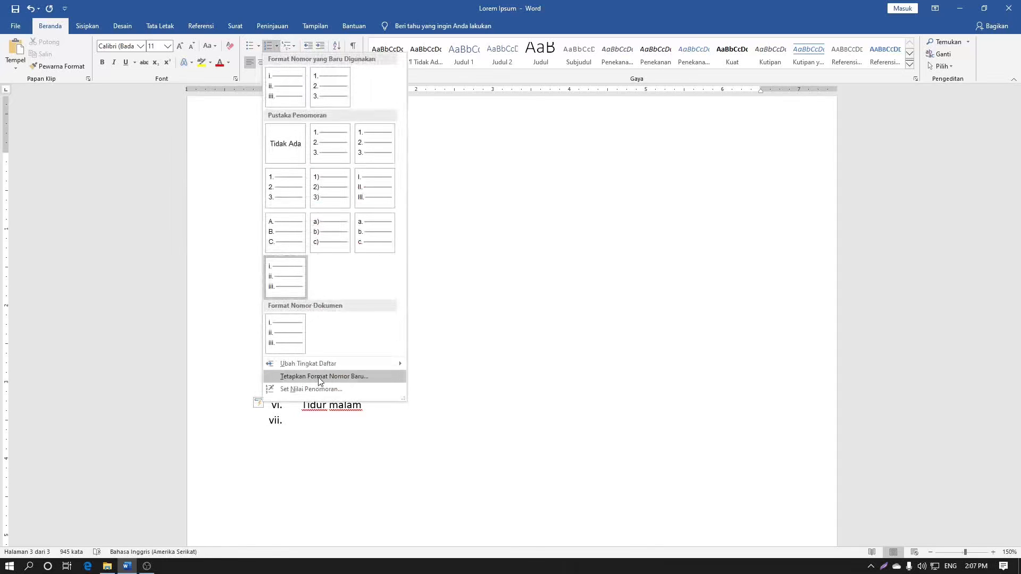
mouse_move(318, 366)
click(321, 377)
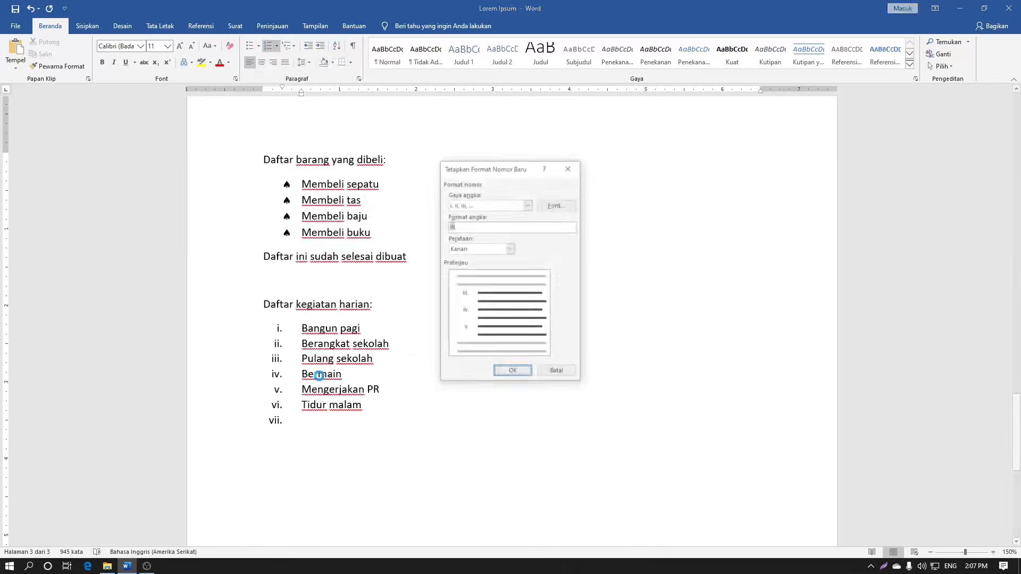
click(472, 204)
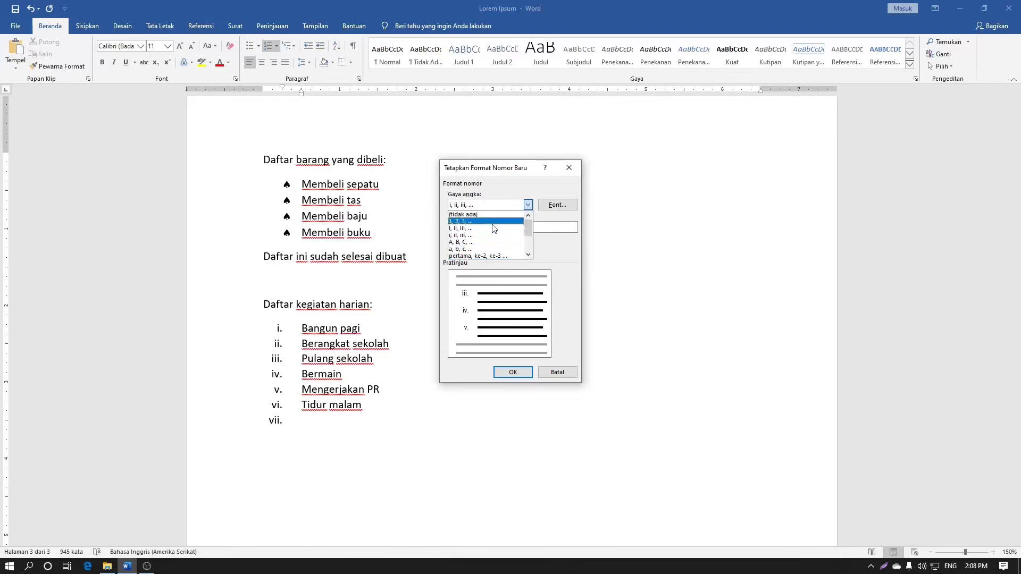
scroll(495, 229, down, 1)
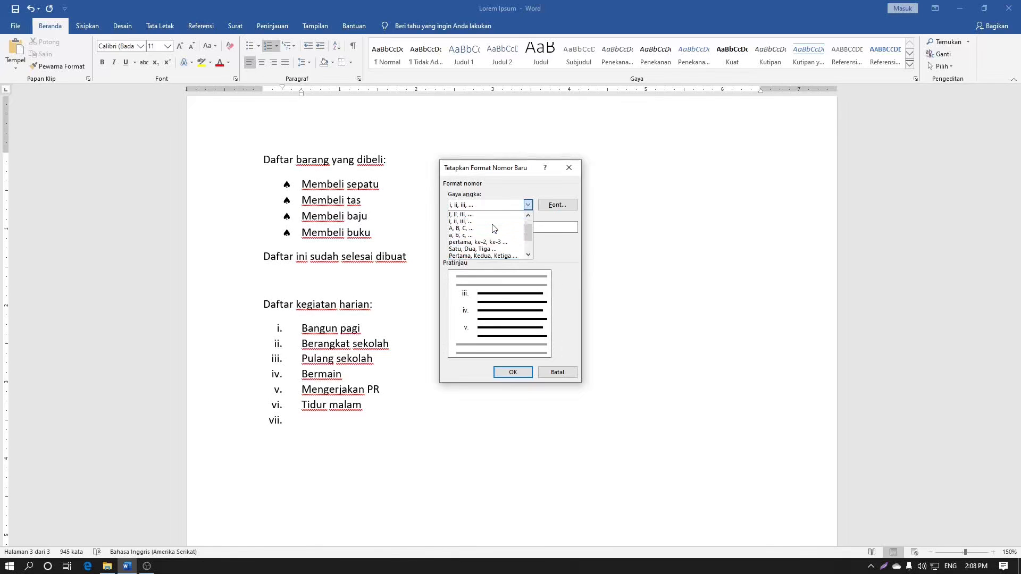
scroll(495, 229, down, 1)
scroll(500, 239, down, 1)
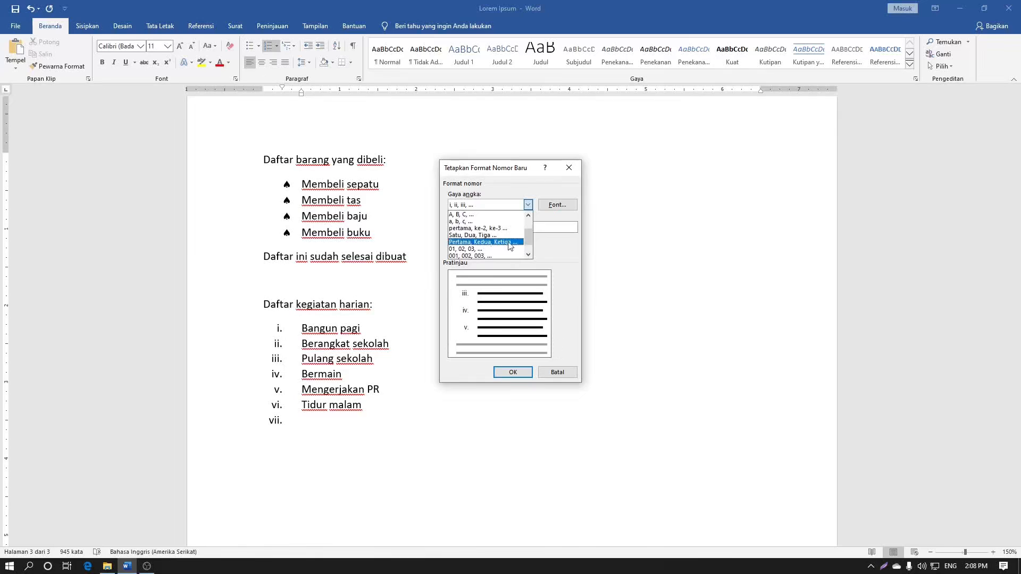
scroll(516, 248, down, 2)
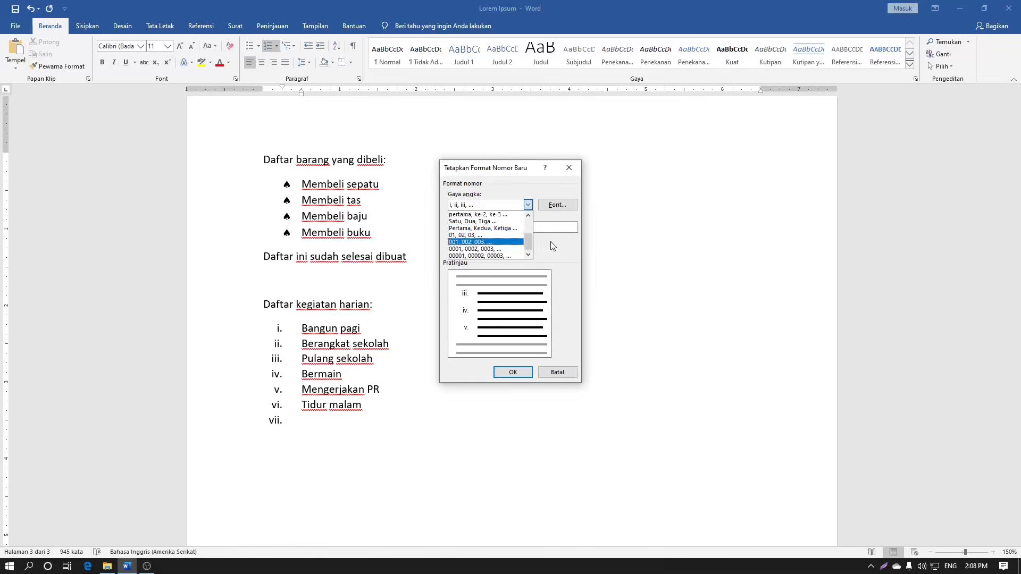
scroll(551, 243, up, 5)
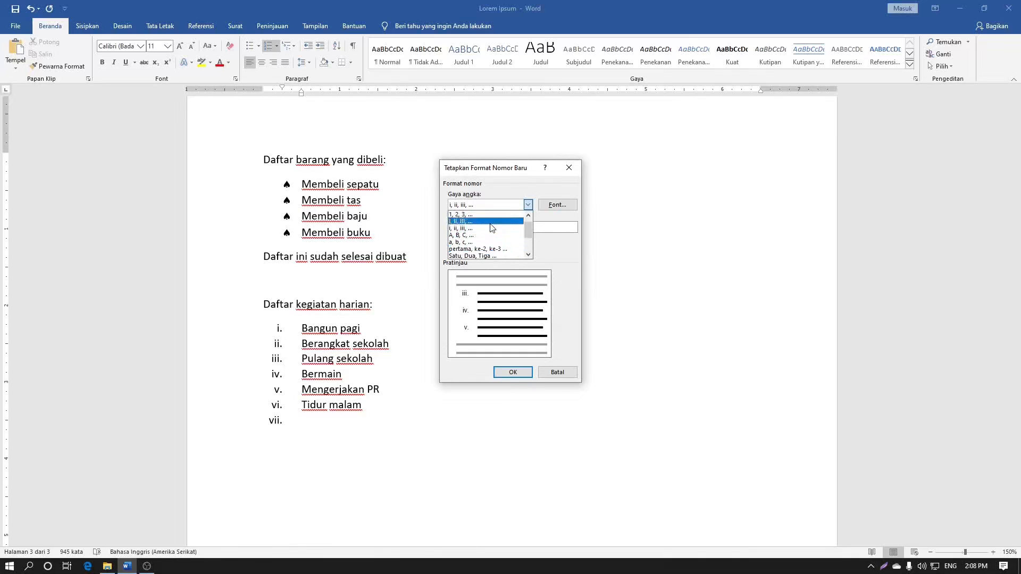
scroll(491, 230, down, 4)
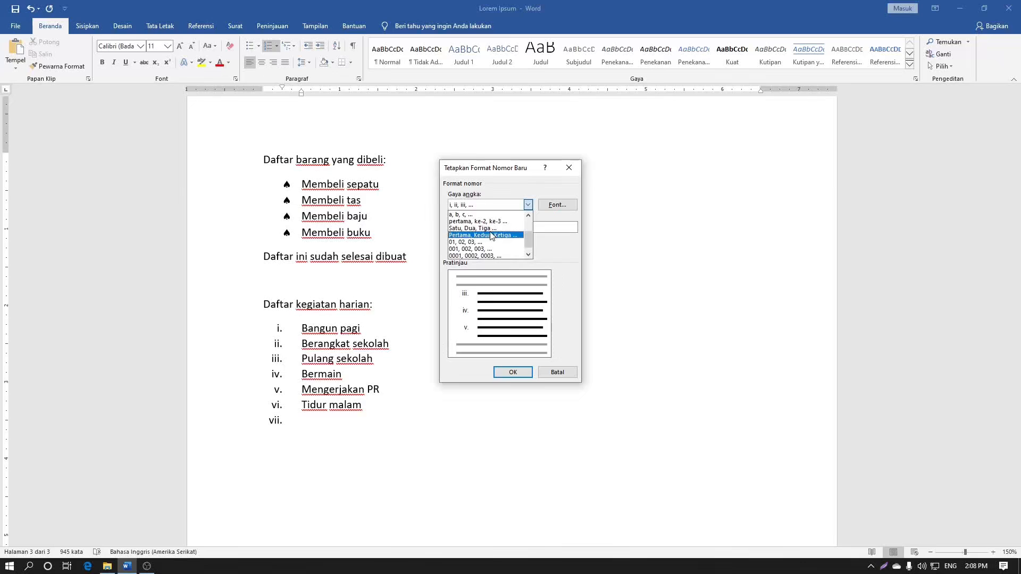
scroll(489, 234, up, 5)
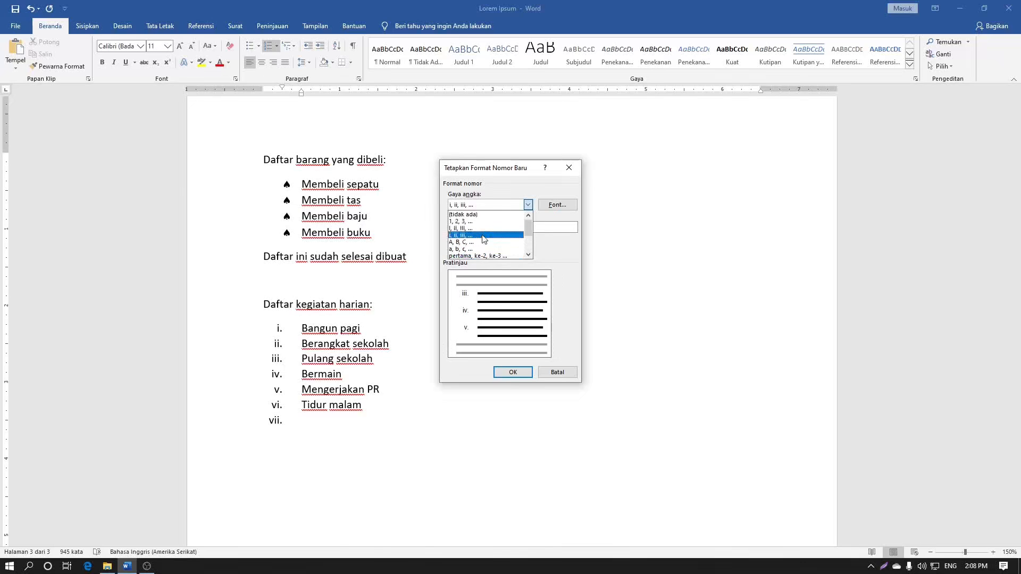
click(481, 229)
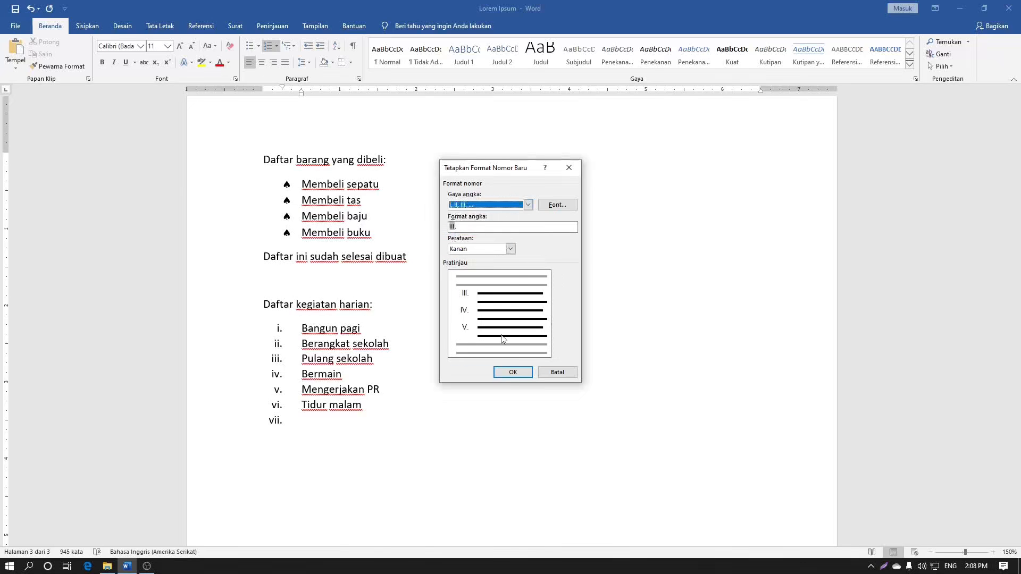
click(512, 372)
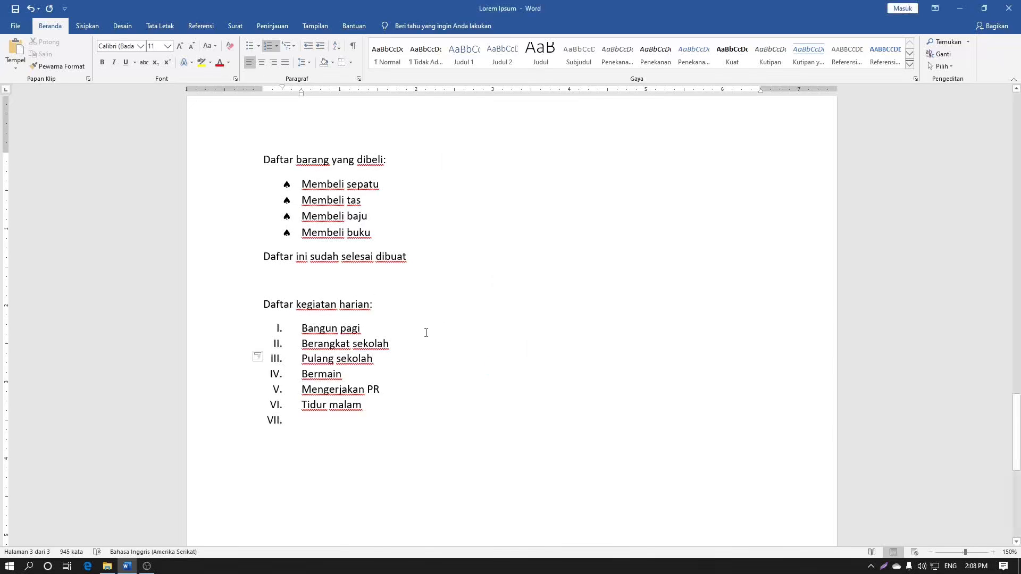
Define a new number format that encloses the list's Roman numerals in parentheses instead of ending them with a period.
click(277, 47)
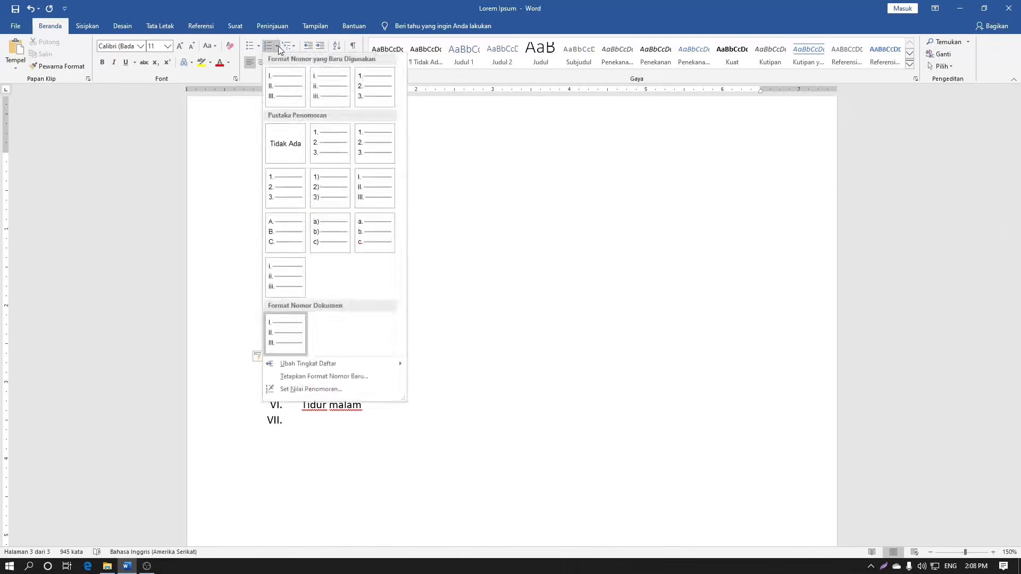
click(346, 377)
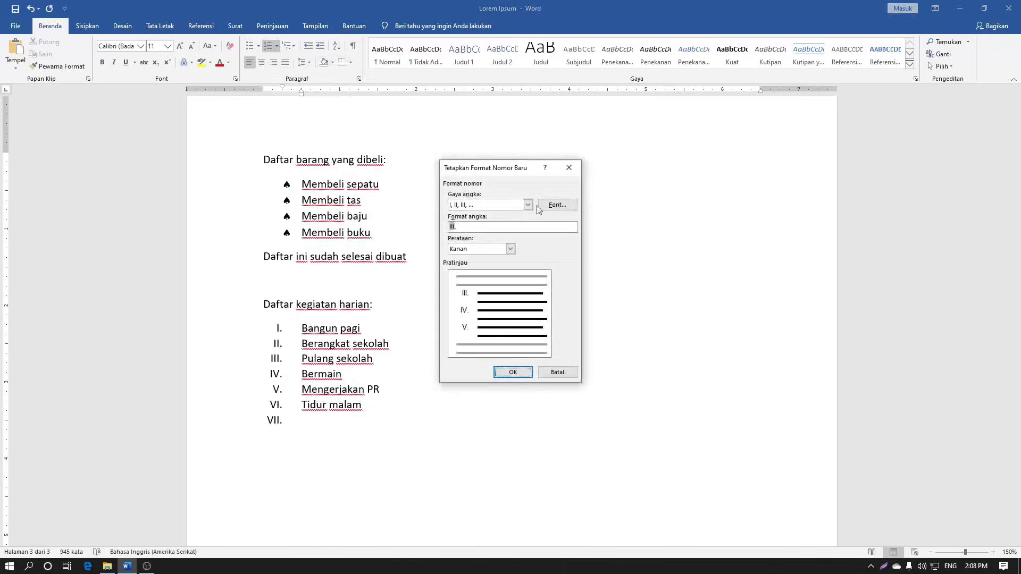
click(515, 227)
key(BackSpace)
text())
text(()
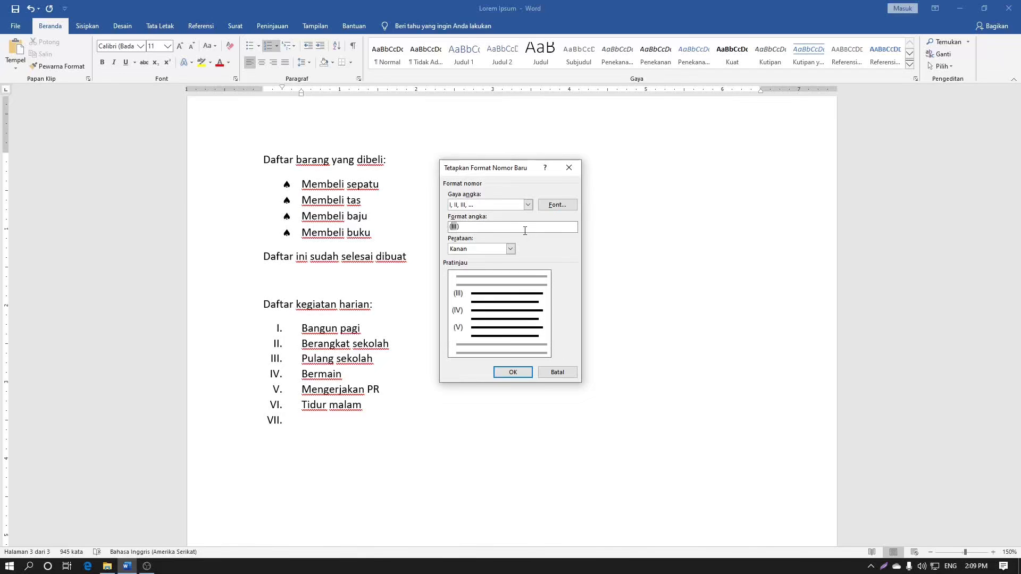
click(520, 371)
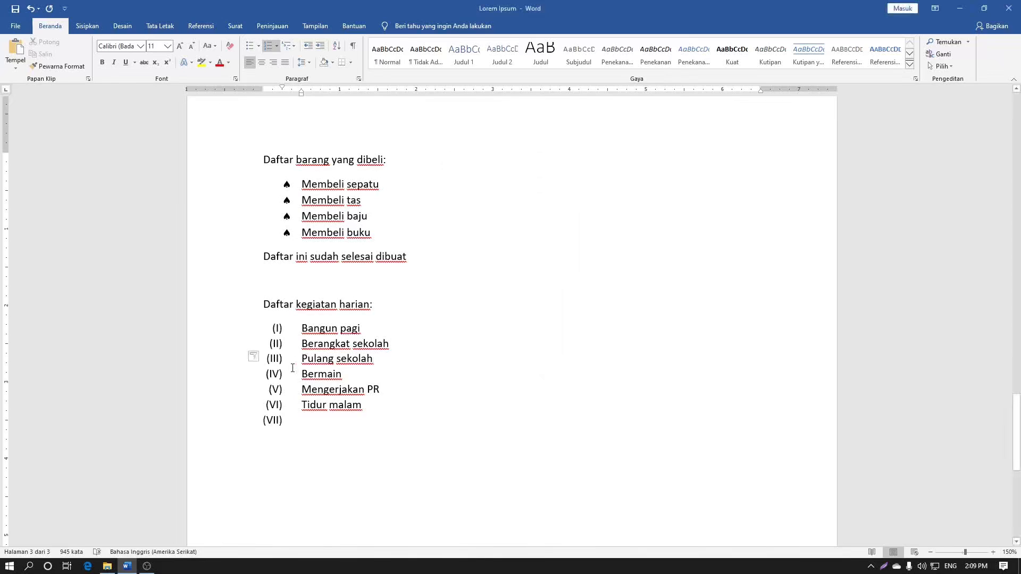
Define a new number format for the list without parentheses, using the 1, 2, 3 style followed by a period.
click(277, 45)
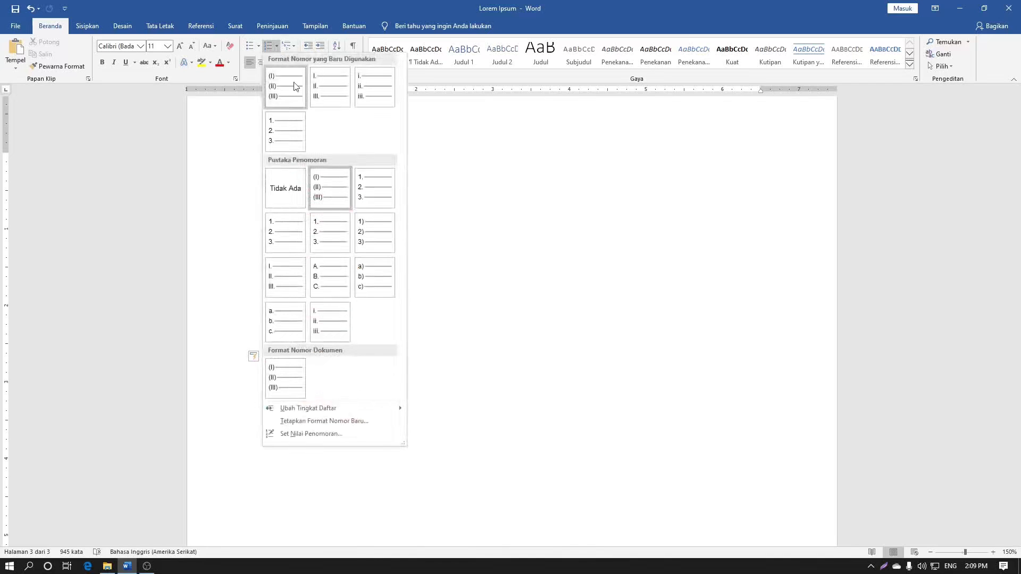
click(354, 421)
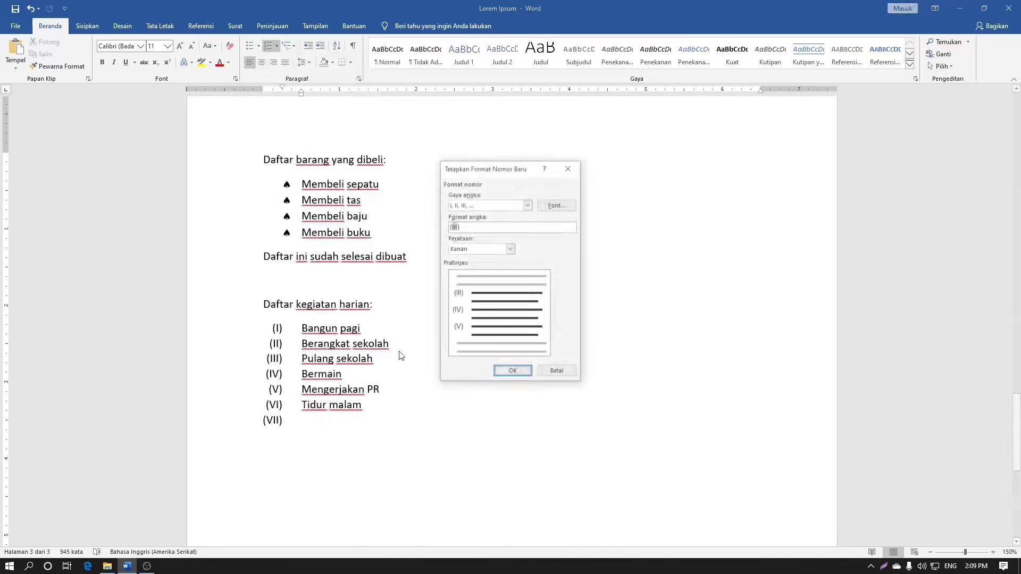
click(471, 228)
key(BackSpace)
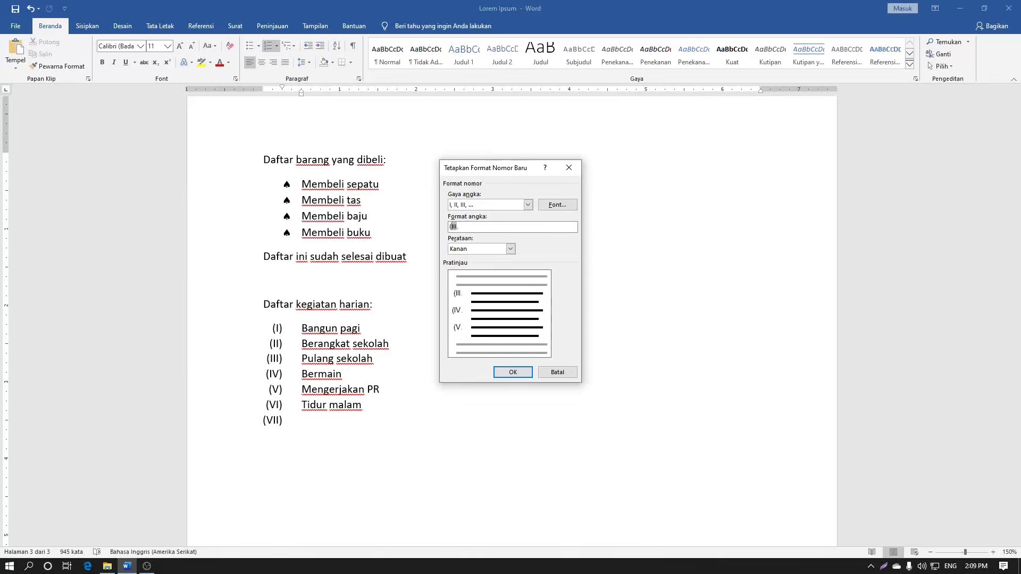
key(BackSpace)
click(476, 207)
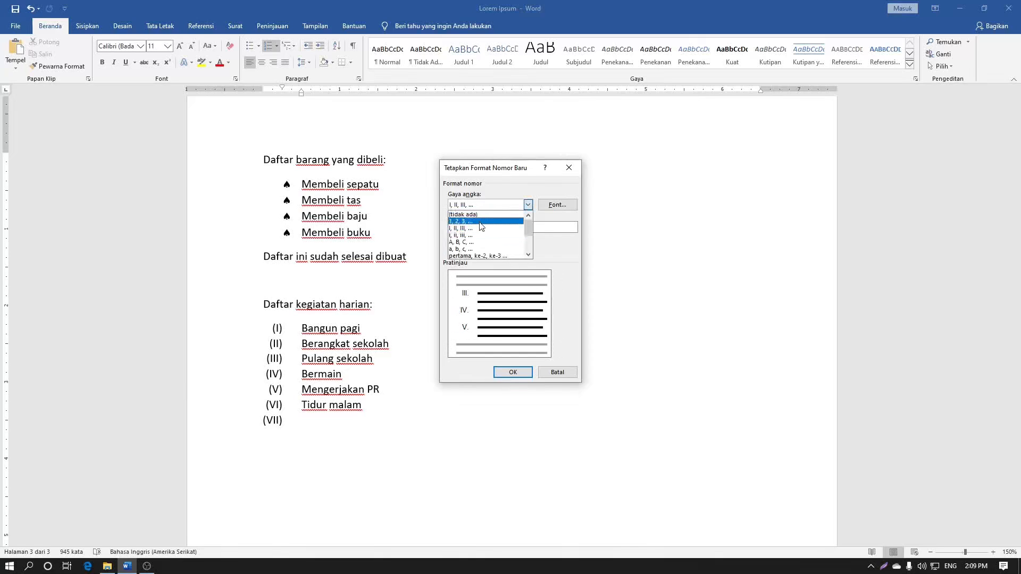
click(481, 222)
click(512, 372)
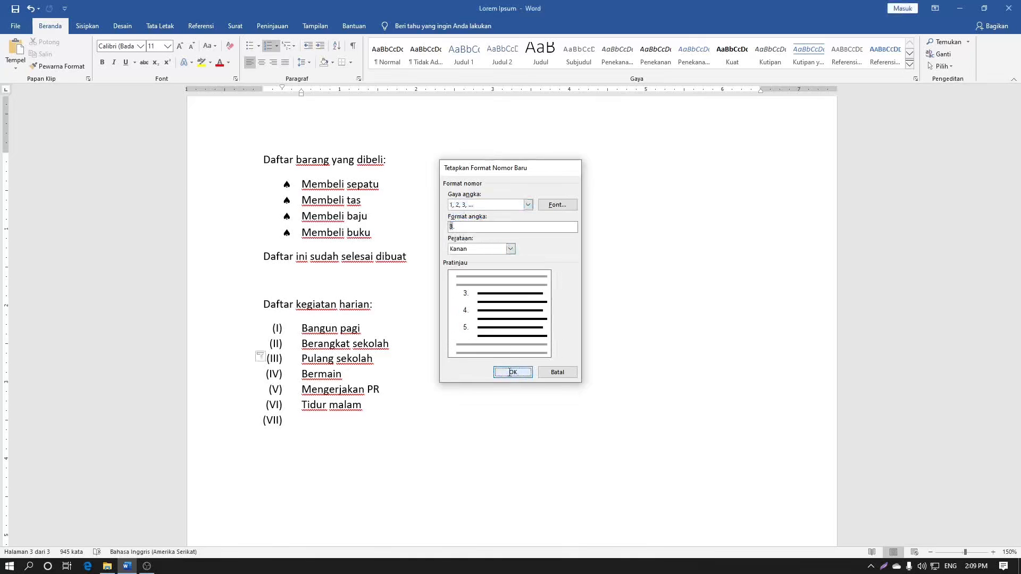
click(277, 47)
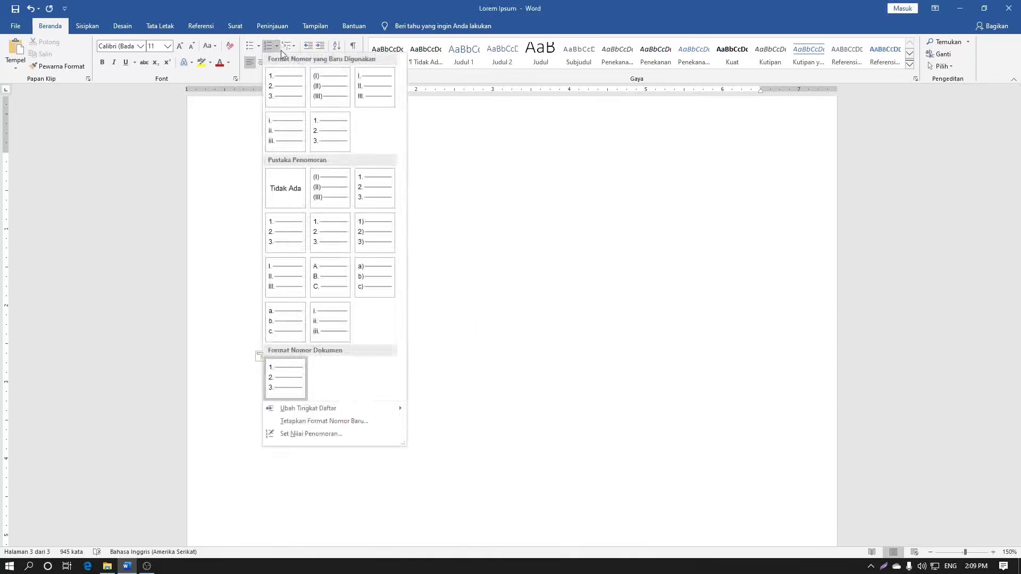
click(361, 422)
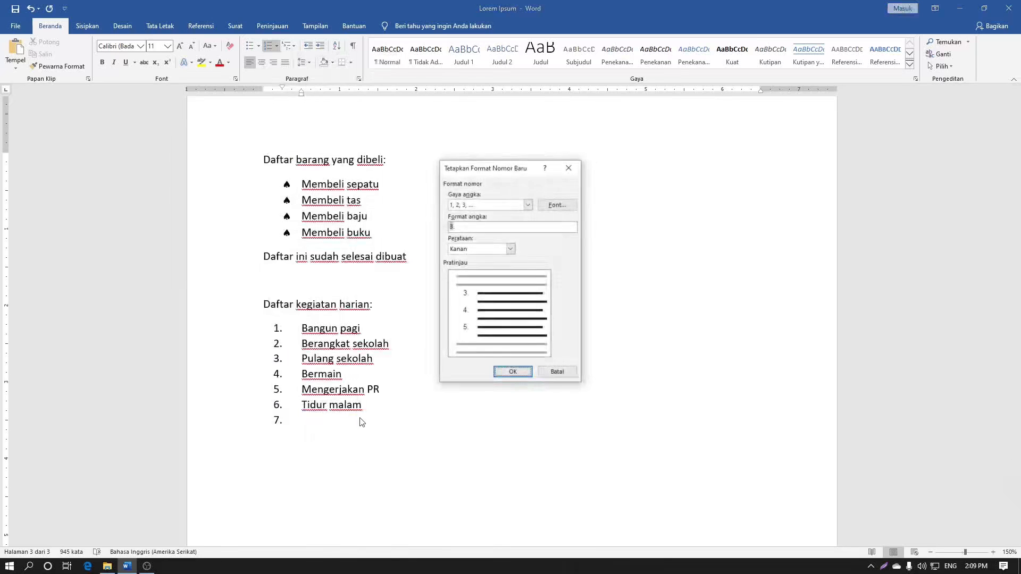
click(477, 250)
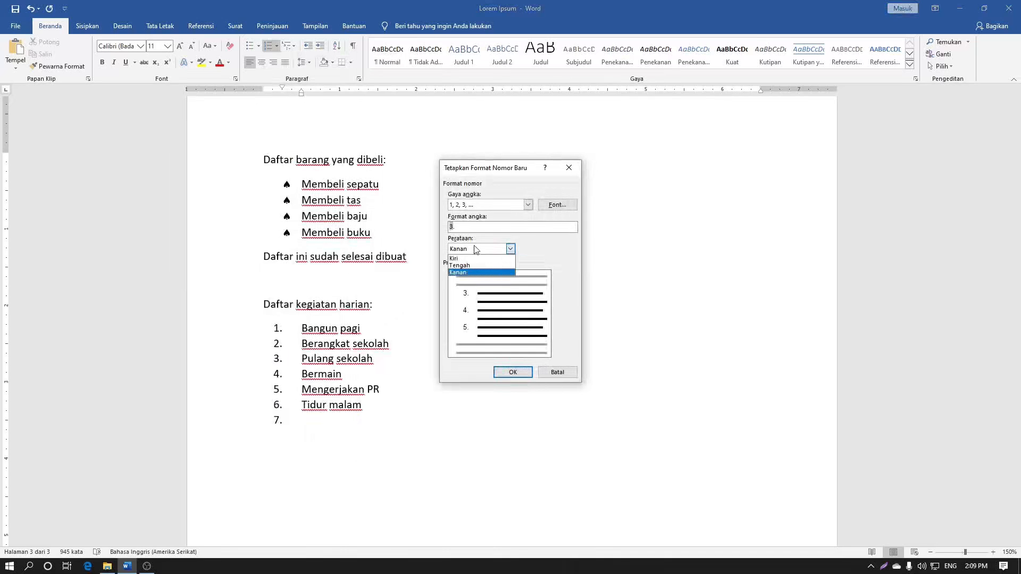
click(557, 371)
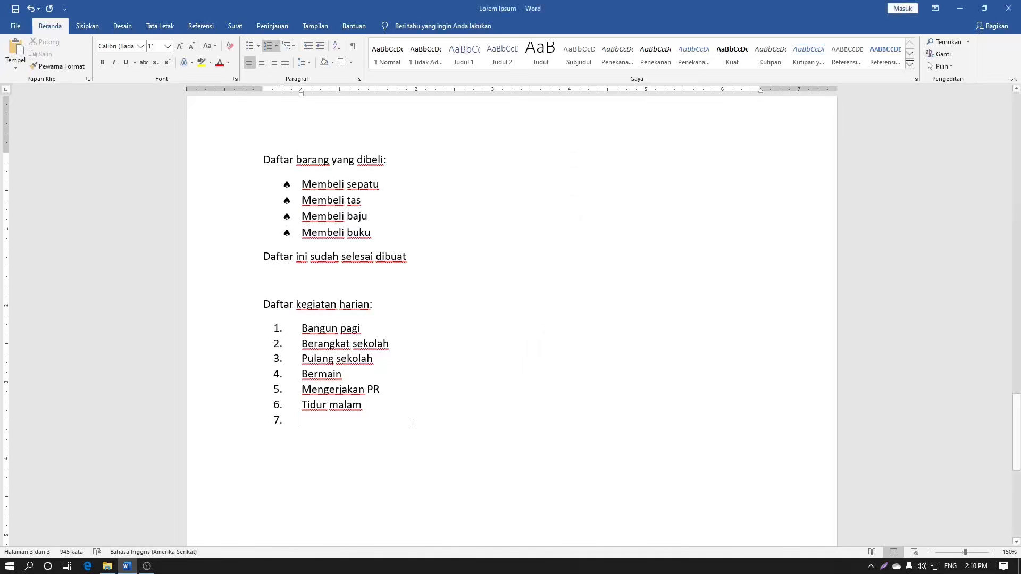
Extend the daily activities list with eight placeholder entries, from "Kljfda lkfjlkads" as item 7 to "Ladsjf lk" as item 14.
text(Kljfda lkfjlkads)
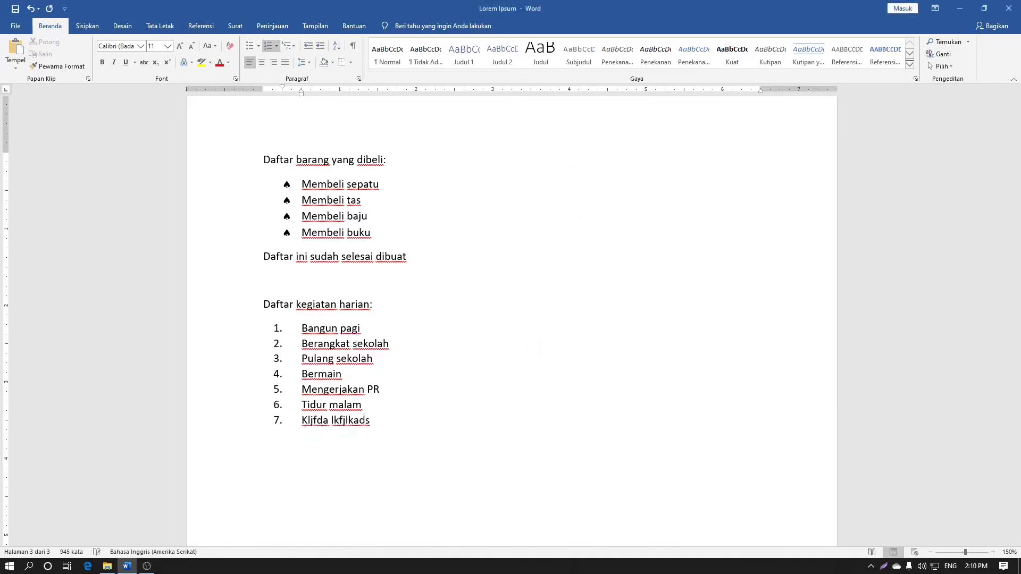
key(Return)
text(Kadjf lkjasldf)
key(Return)
text(Lkadfj lkjads)
key(Return)
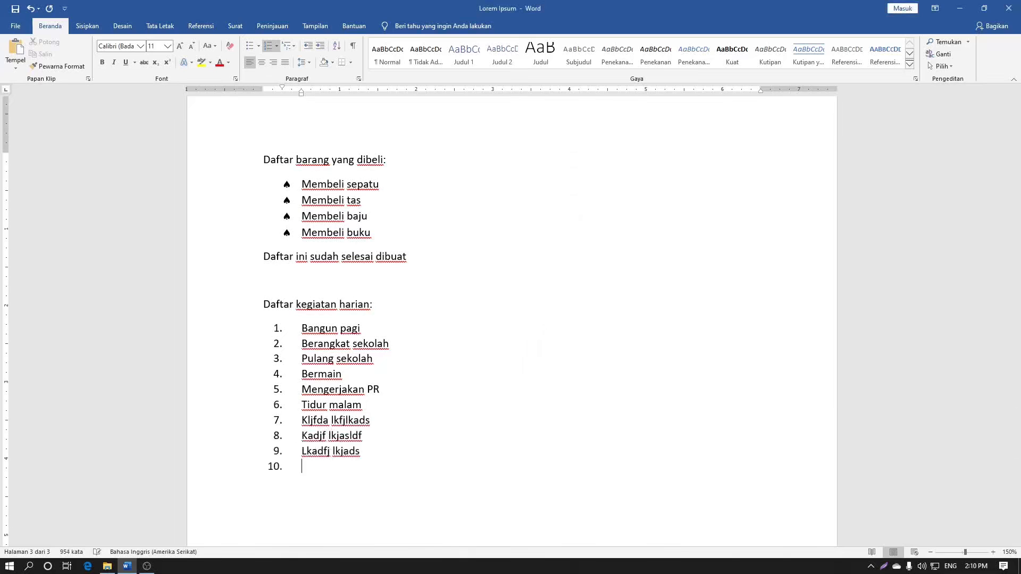
text(Kladjf lkajsdf)
key(Return)
text(Kaljdf lksjad f)
key(Return)
text(Kladfj lkjsadf)
key(Return)
text(Lkjasdf lkjsfad)
key(Return)
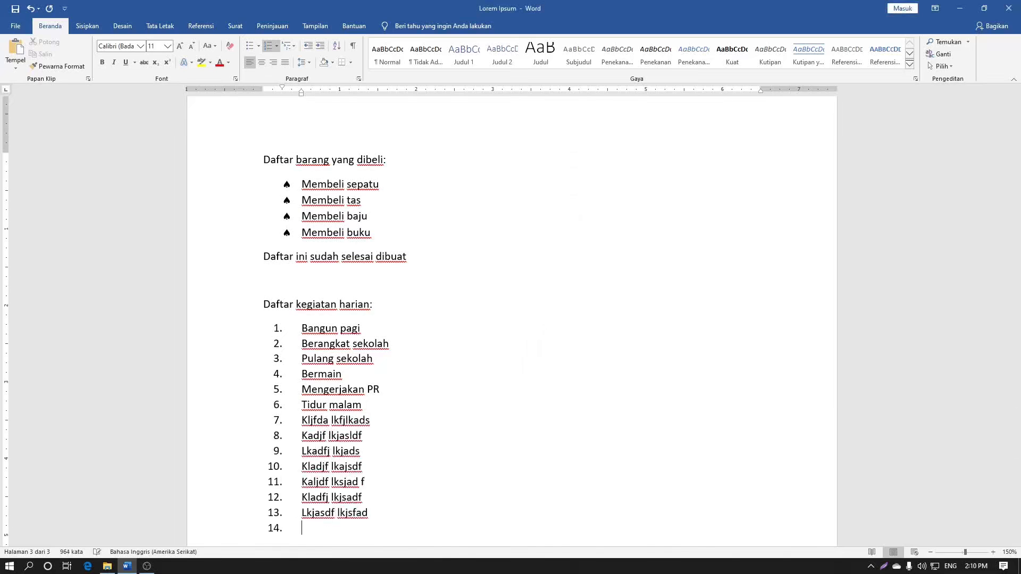
text(Ladsjf lk)
key(Return)
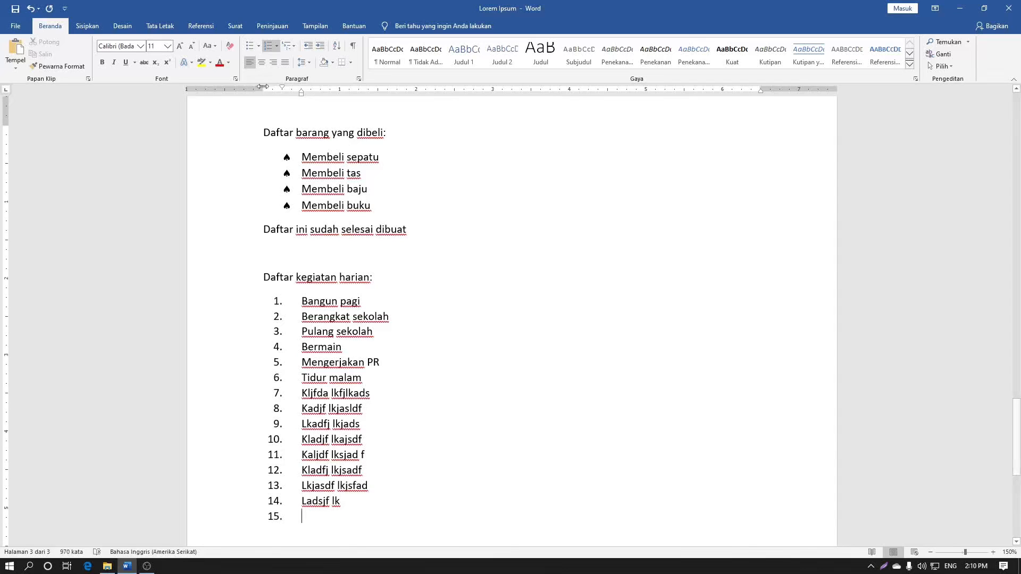
Define a new number format for the activities list with the number alignment set to Kiri (left).
click(277, 47)
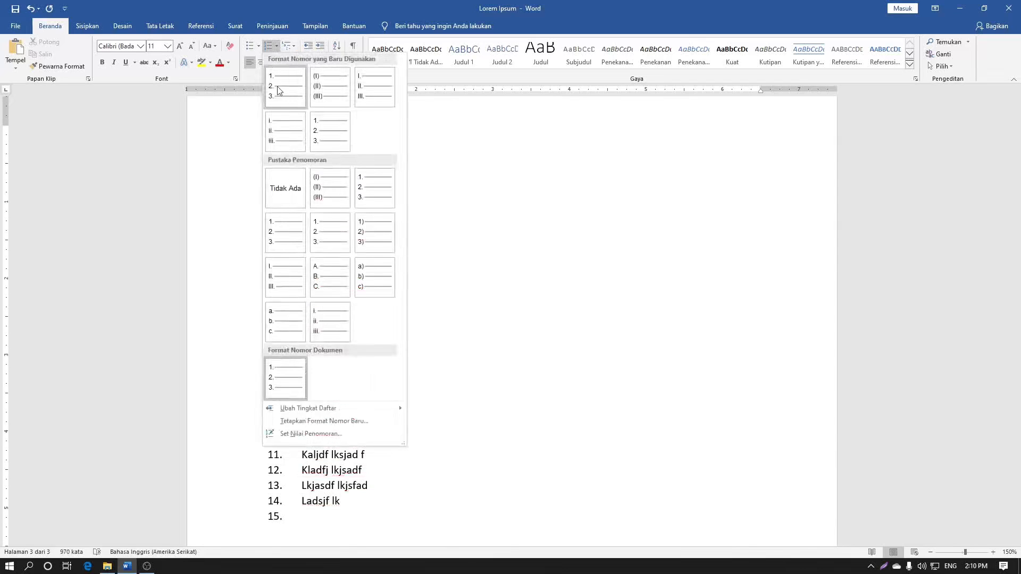
click(355, 420)
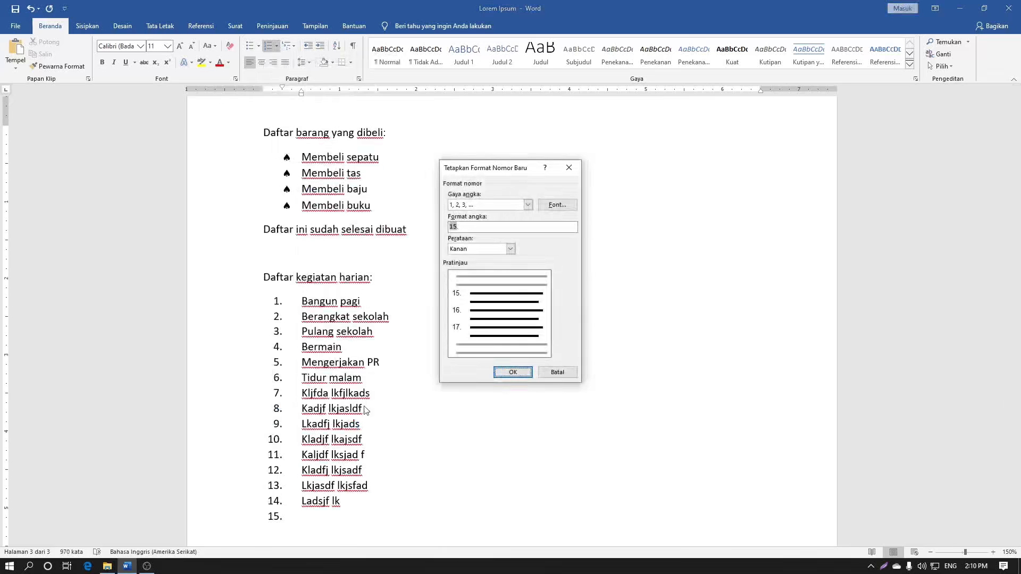
click(509, 249)
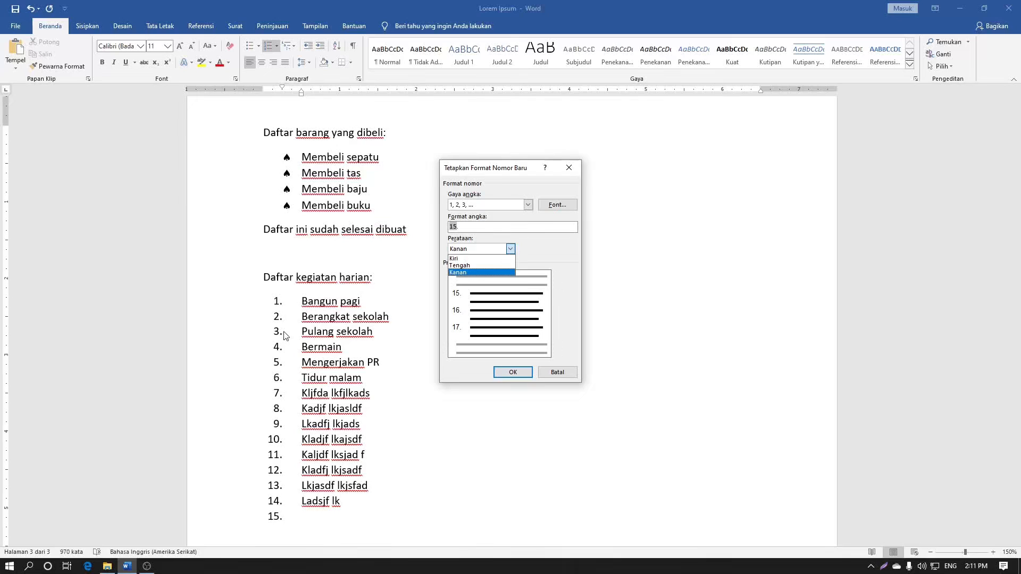
click(576, 256)
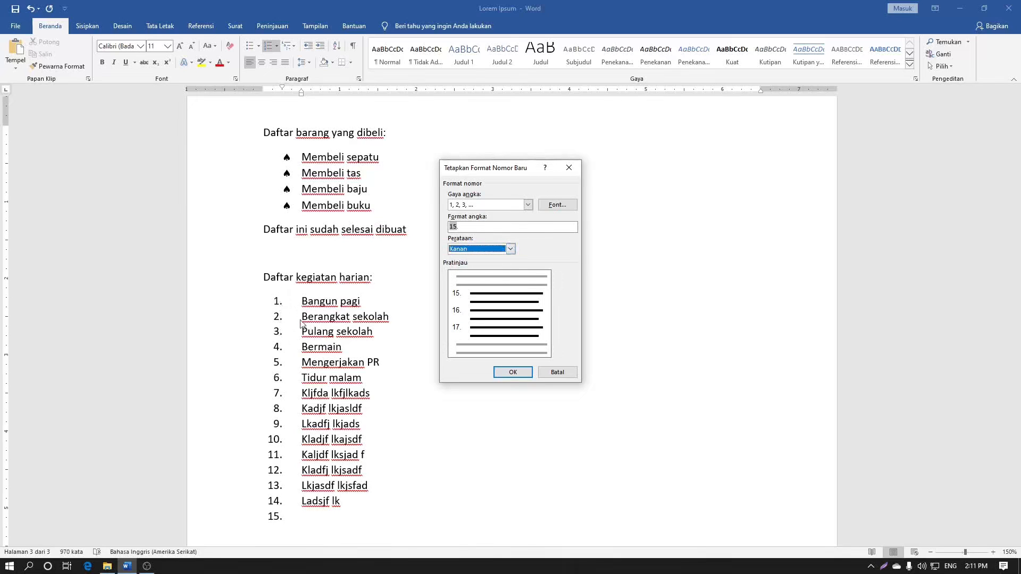
click(473, 249)
click(471, 259)
click(515, 373)
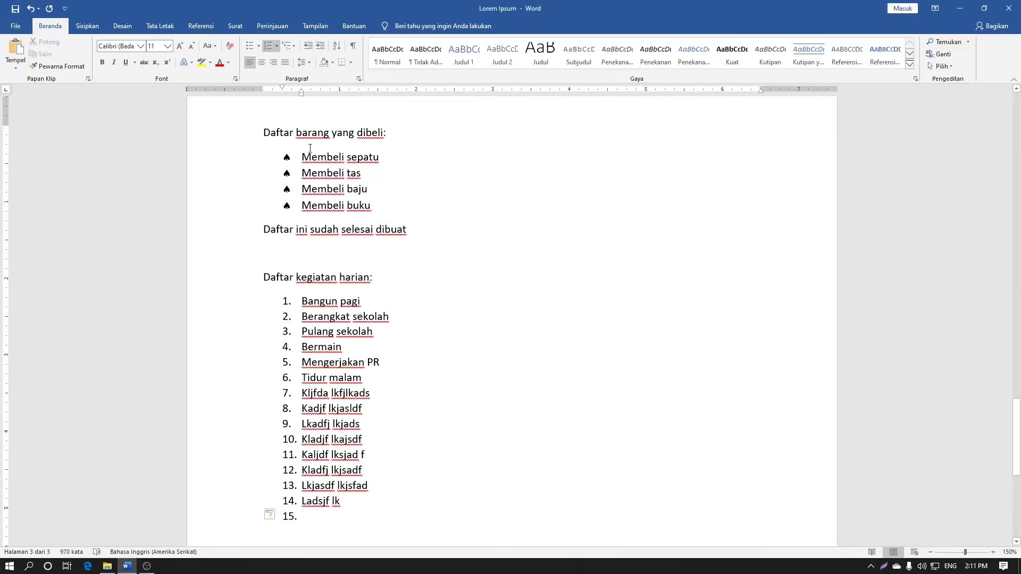
Define a new number format for the activities list with the number alignment set to Tengah (centred).
click(277, 48)
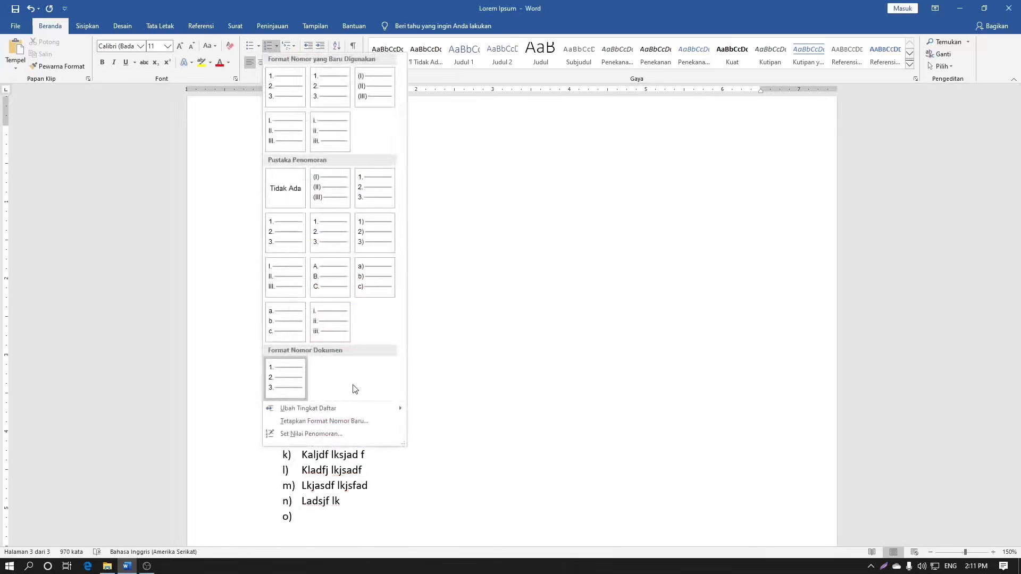
click(334, 423)
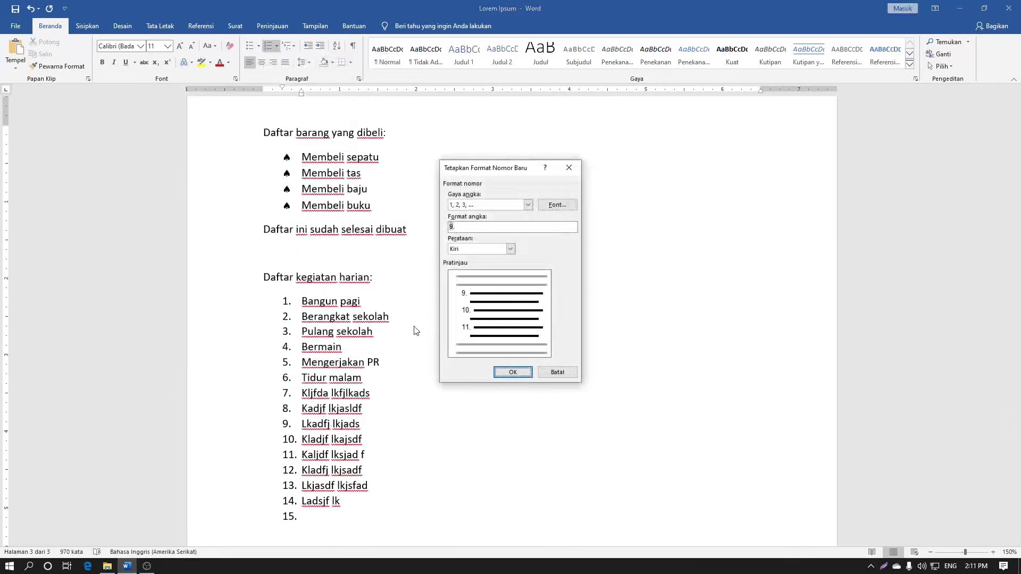
click(498, 251)
click(494, 271)
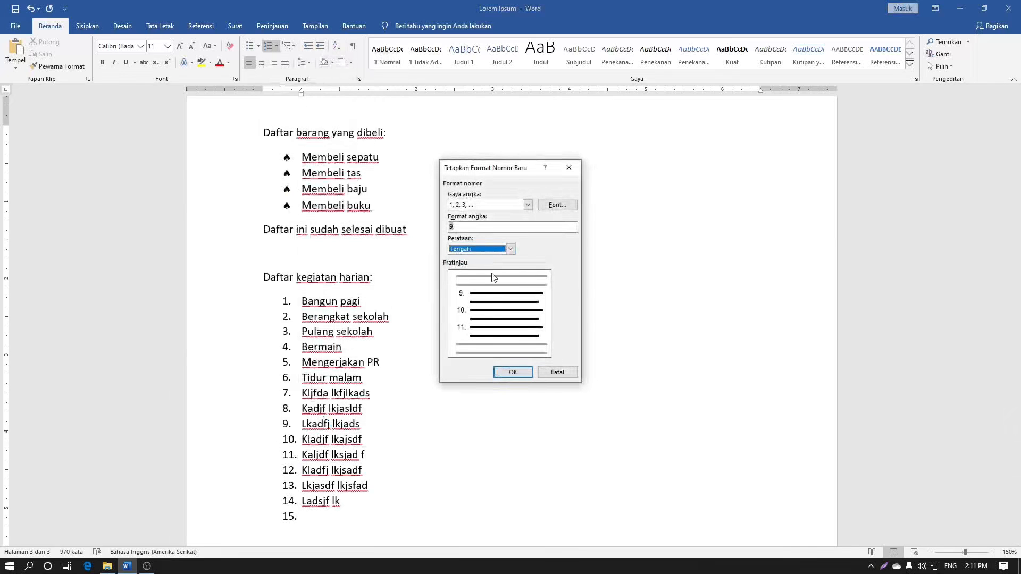
click(503, 372)
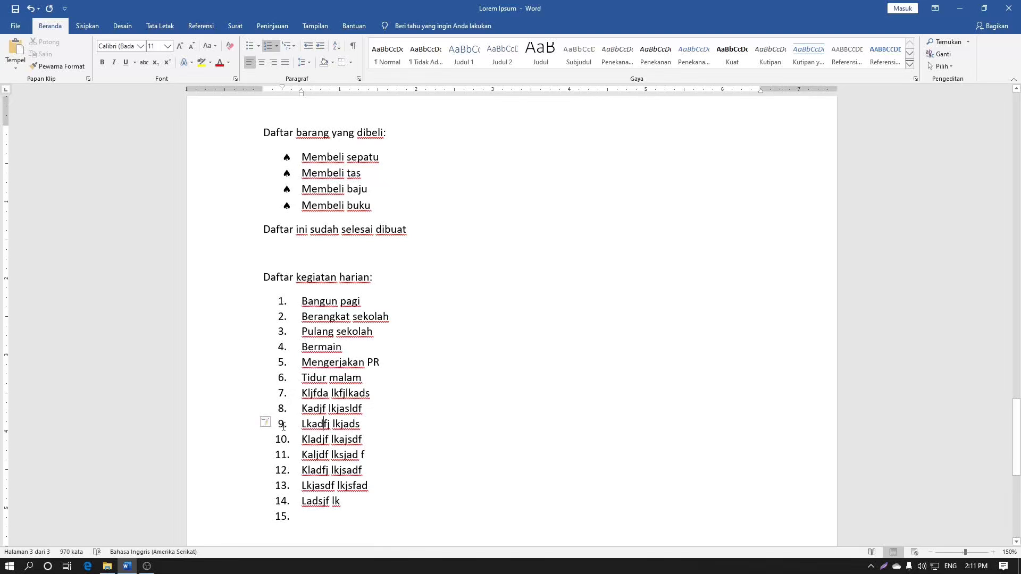
scroll(281, 437, down, 2)
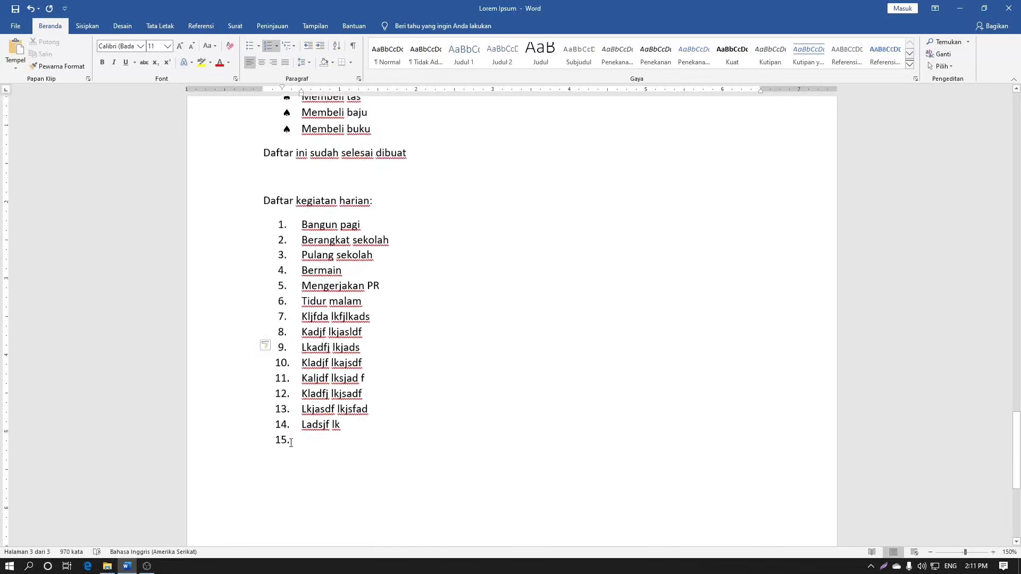
click(297, 441)
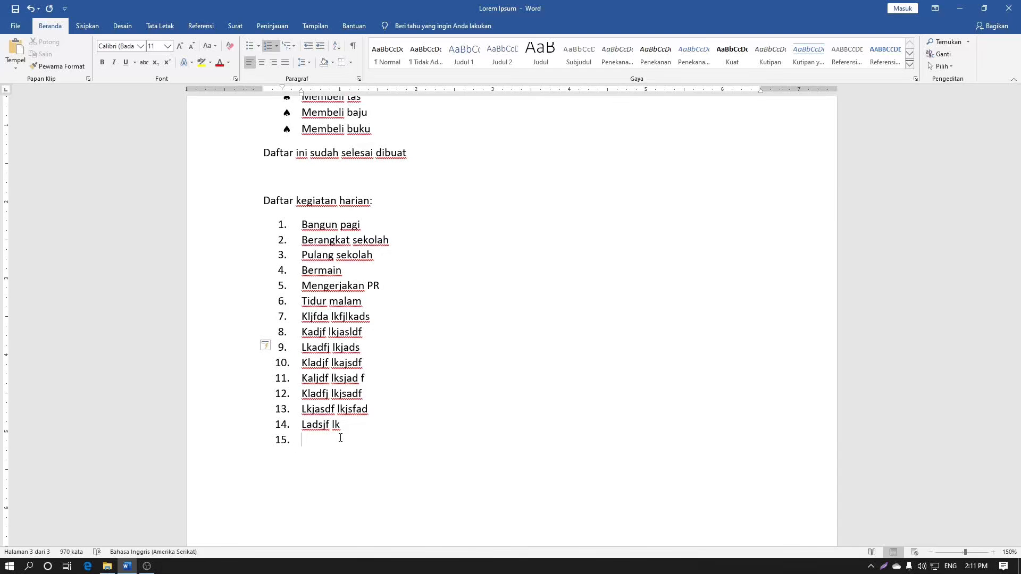
scroll(345, 437, up, 2)
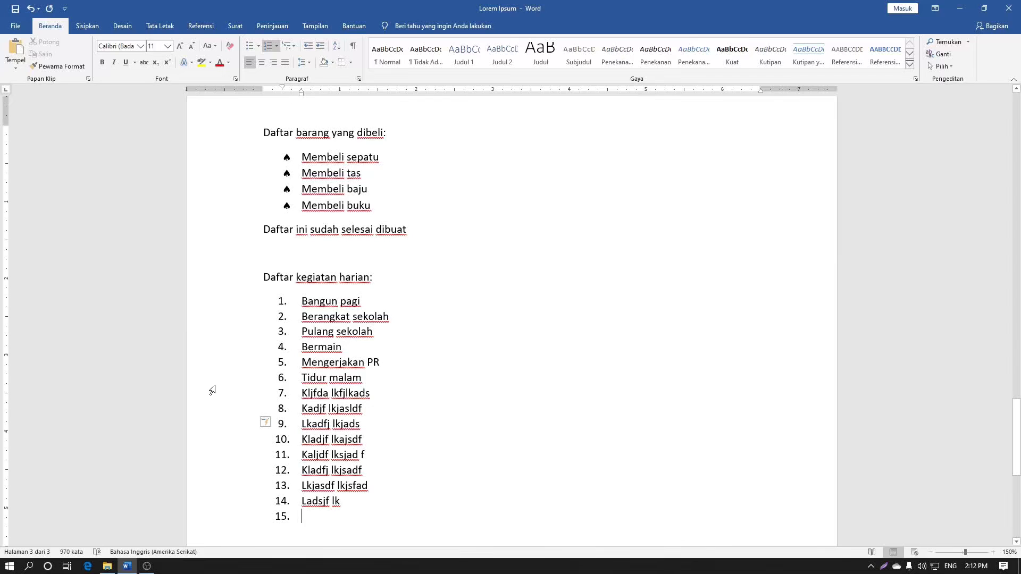
Move the item "Tidur malam" to the start of the daily activities list.
click(248, 382)
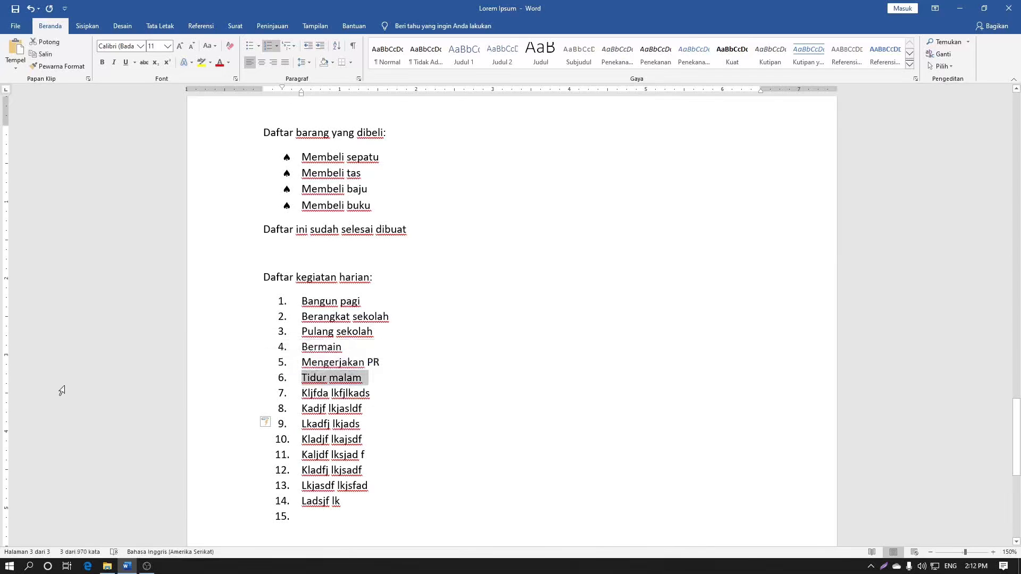
drag(248, 383, 248, 319)
click(256, 377)
drag(308, 382, 307, 314)
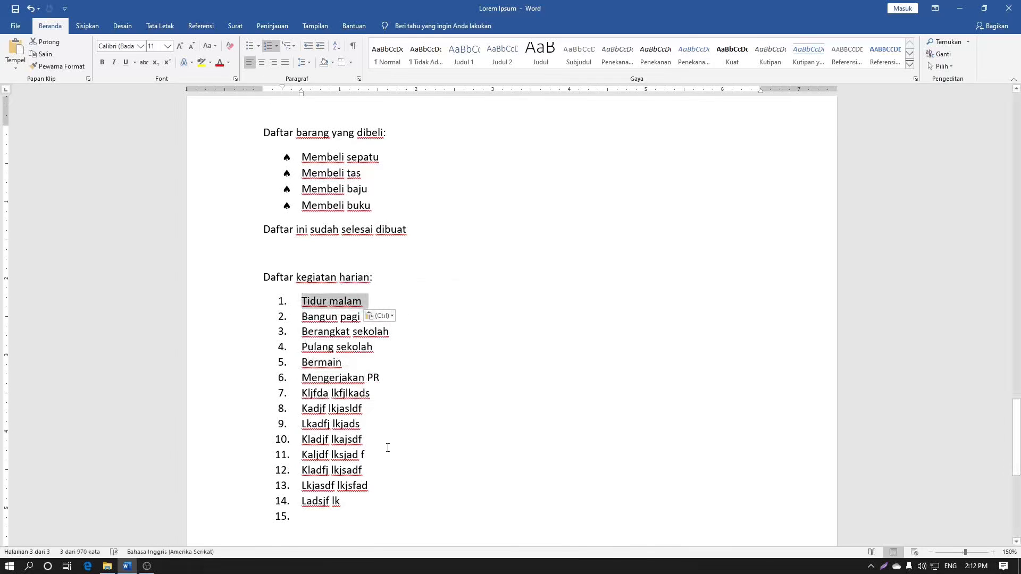
Move "Mengerjakan PR" directly above "Berangkat sekolah" and "Bermain" to the start of the daily activities list.
click(373, 379)
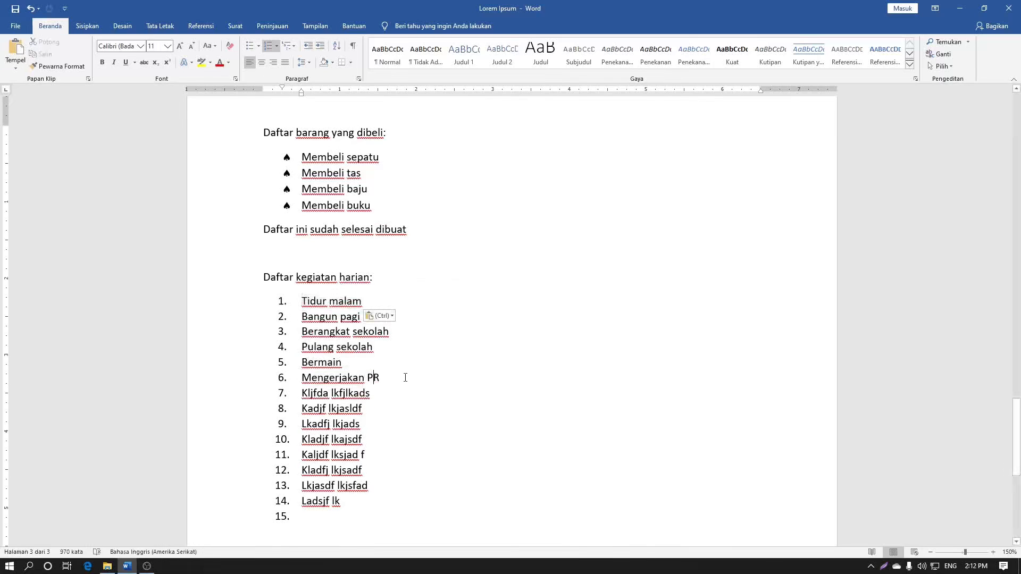
click(254, 380)
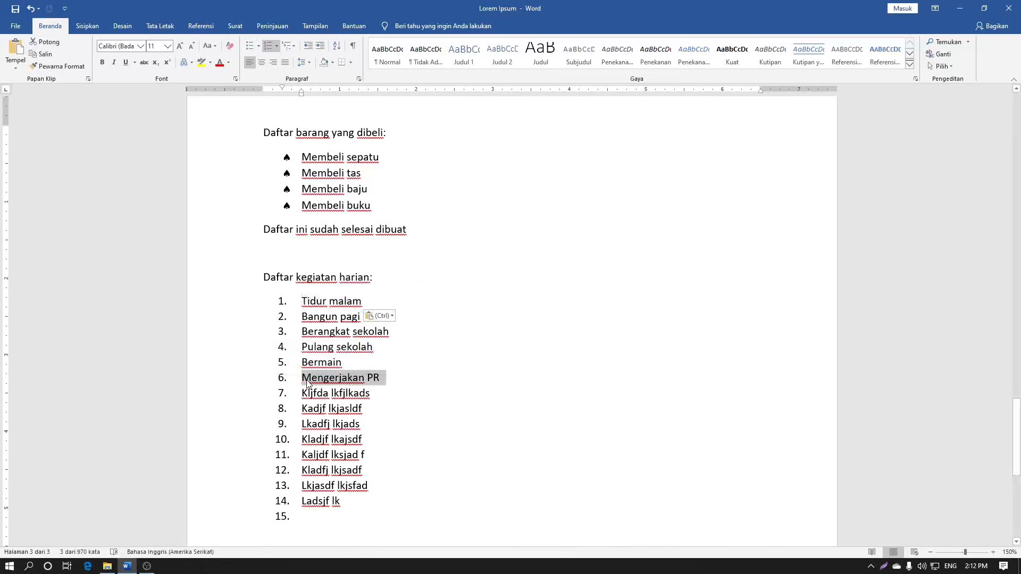
drag(308, 382, 303, 332)
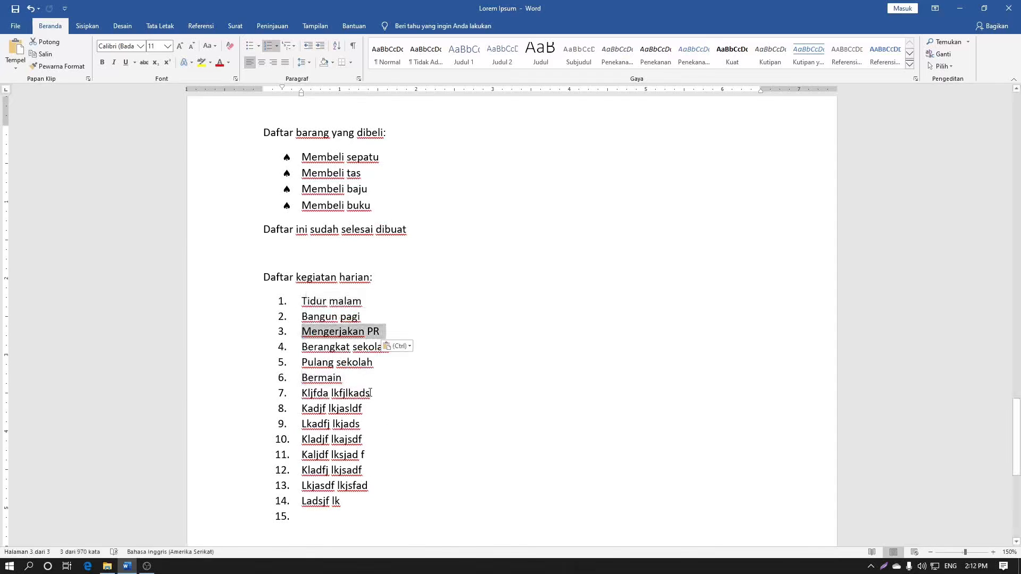
drag(375, 380, 302, 301)
click(397, 396)
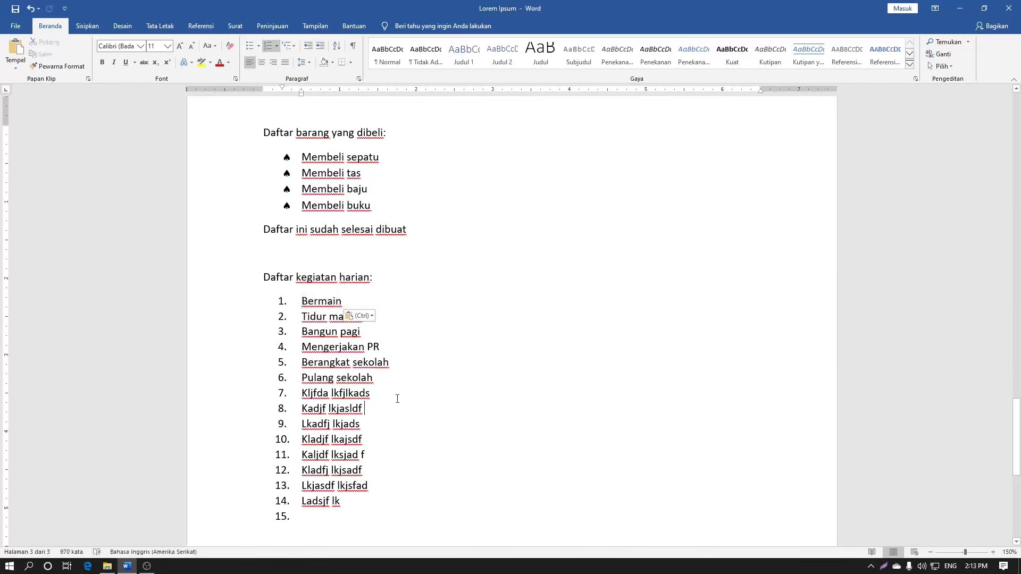
click(389, 380)
Reorder the shopping bullet list by moving "Membeli buku" to first place and "Membeli baju" to second place.
click(393, 204)
click(218, 209)
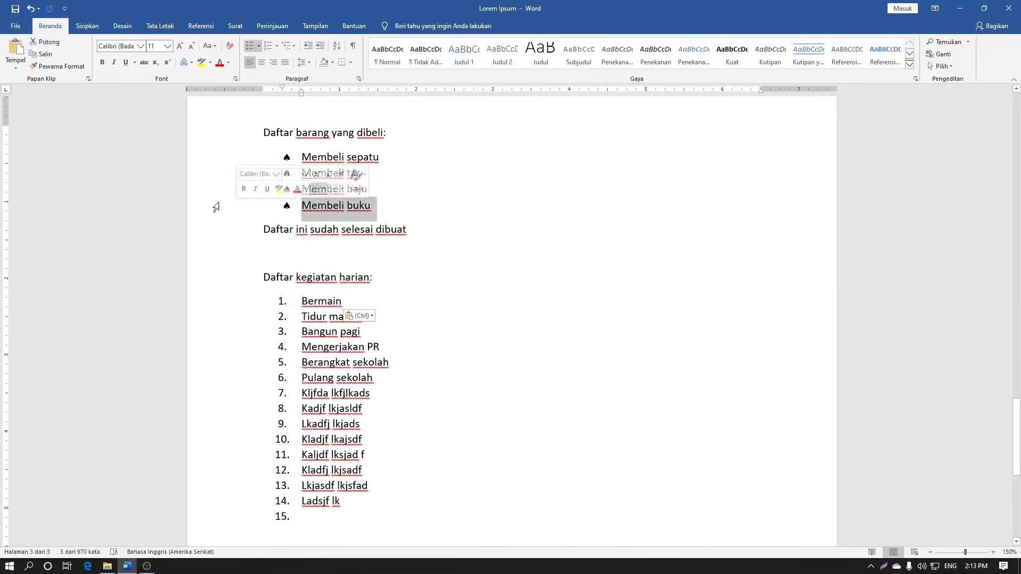
drag(307, 207, 302, 158)
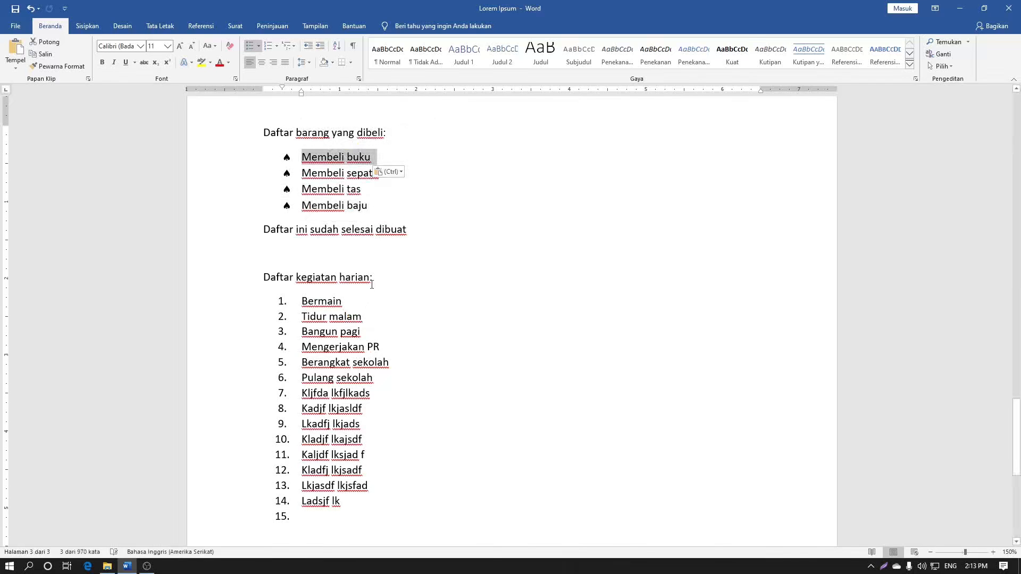
click(203, 216)
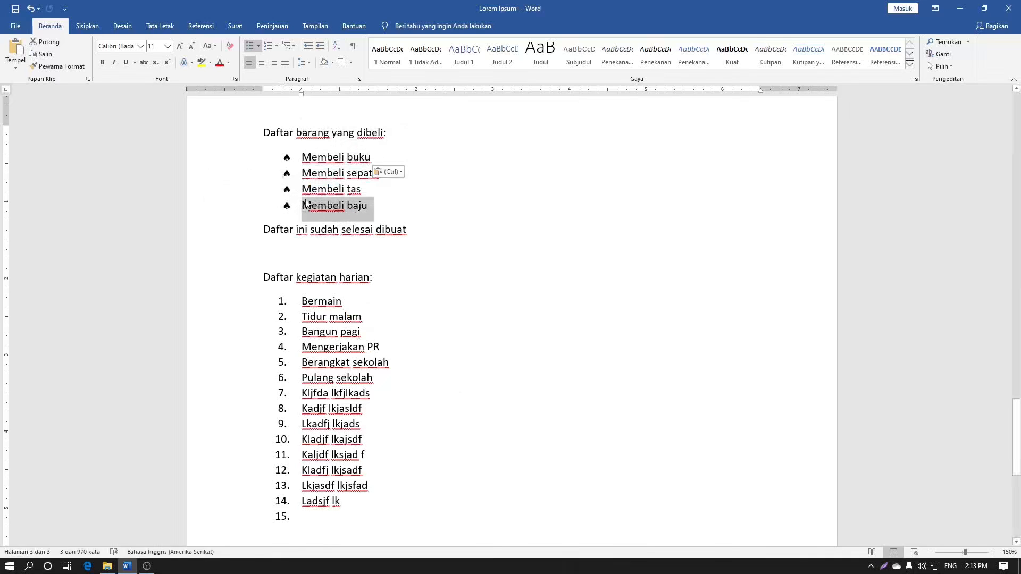
drag(306, 203, 304, 172)
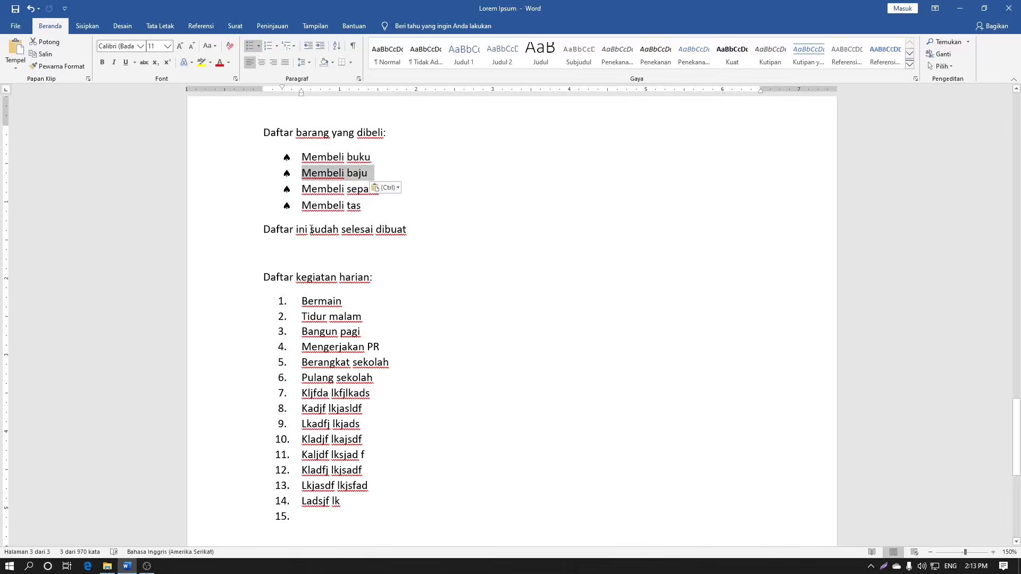
Move the bullet "Membeli tas" to the start of the shopping list.
click(232, 214)
drag(314, 211, 298, 158)
click(274, 400)
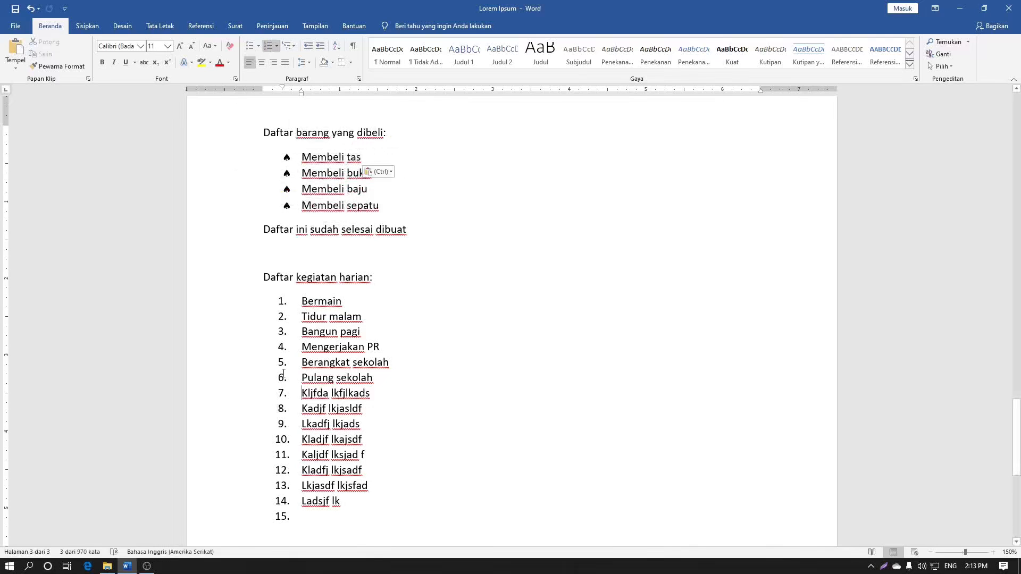
In the daily activities list, move "Bangun pagi" directly above "Kadjf lkjasldf" and "Ladsjf lk" directly above "Berangkat sekolah".
click(252, 333)
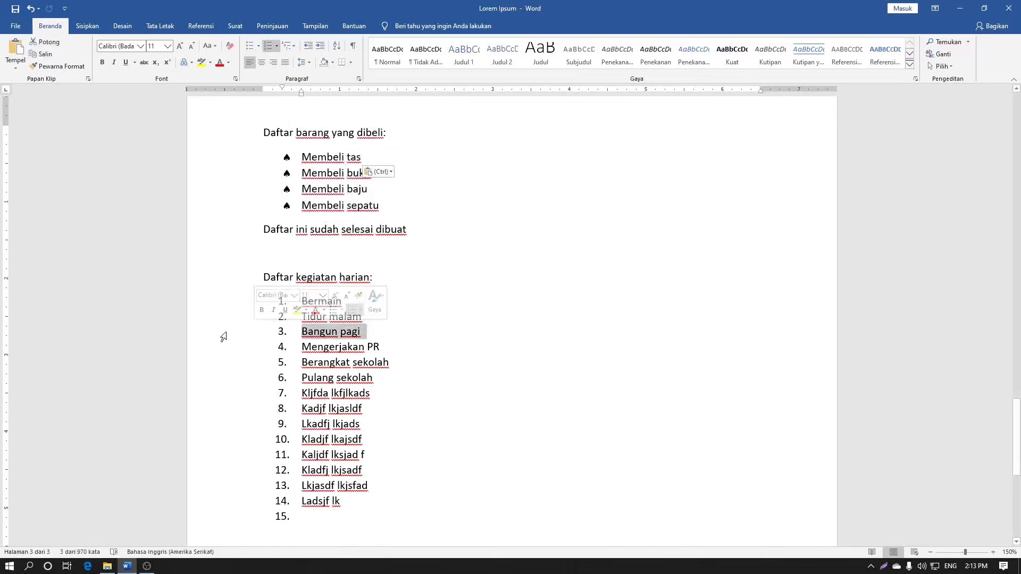
drag(307, 335, 303, 408)
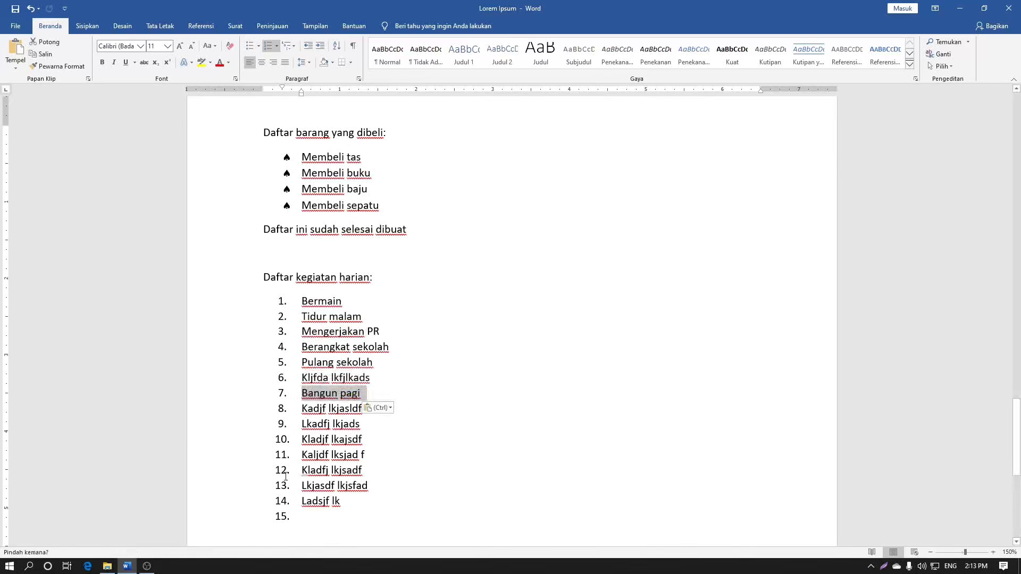
click(251, 500)
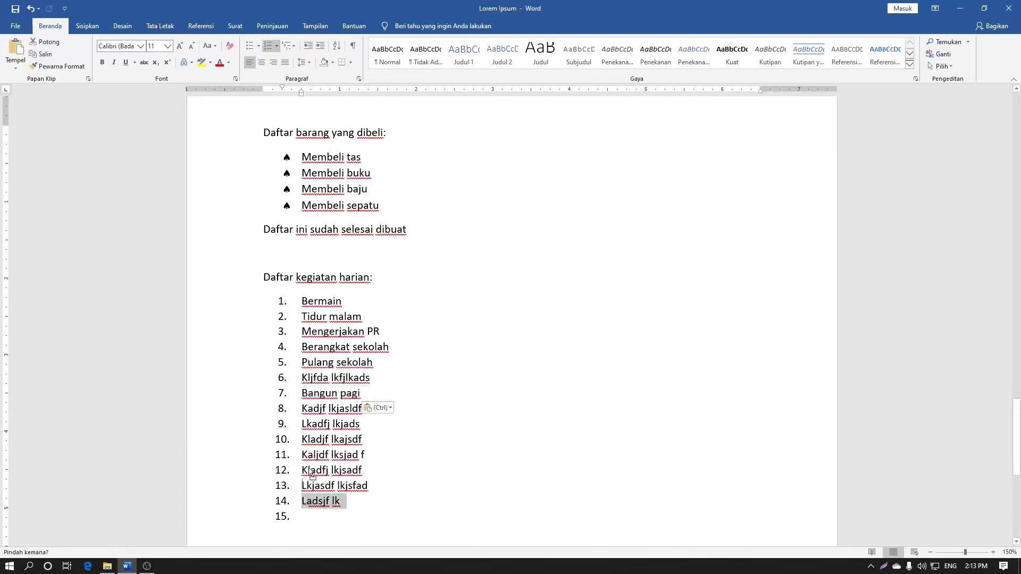
drag(312, 475, 308, 348)
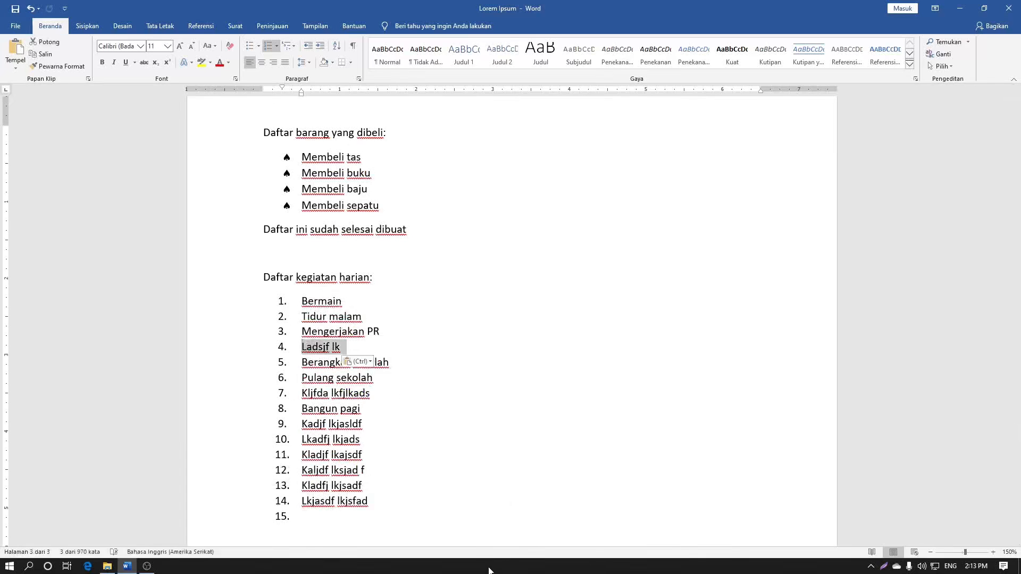